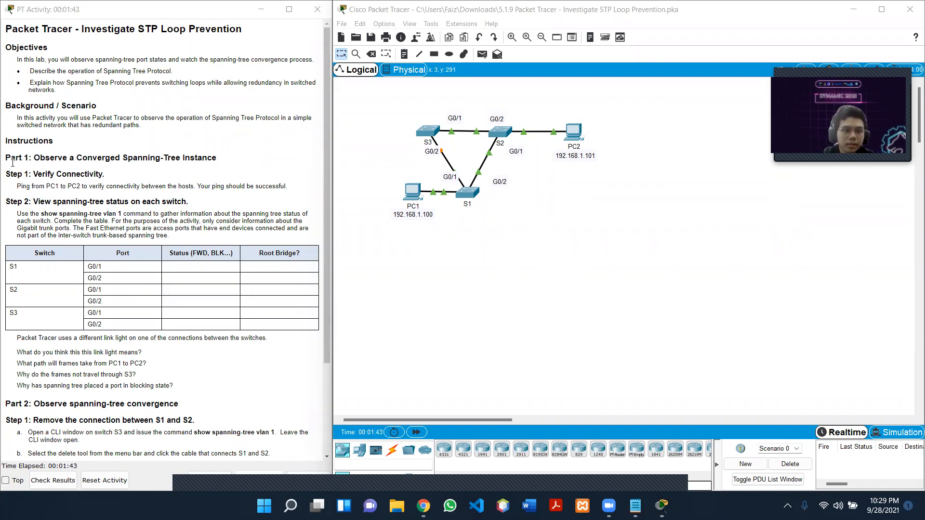
Step: Read through the instructions for Parts 1 and 2 and check PC2's IP address label in the topology
scroll(12, 154, down, 2)
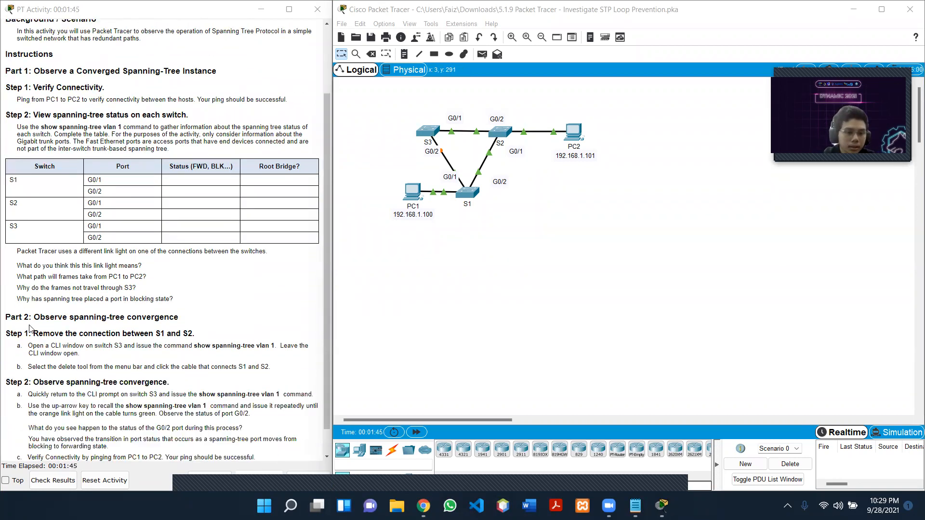
scroll(26, 317, up, 2)
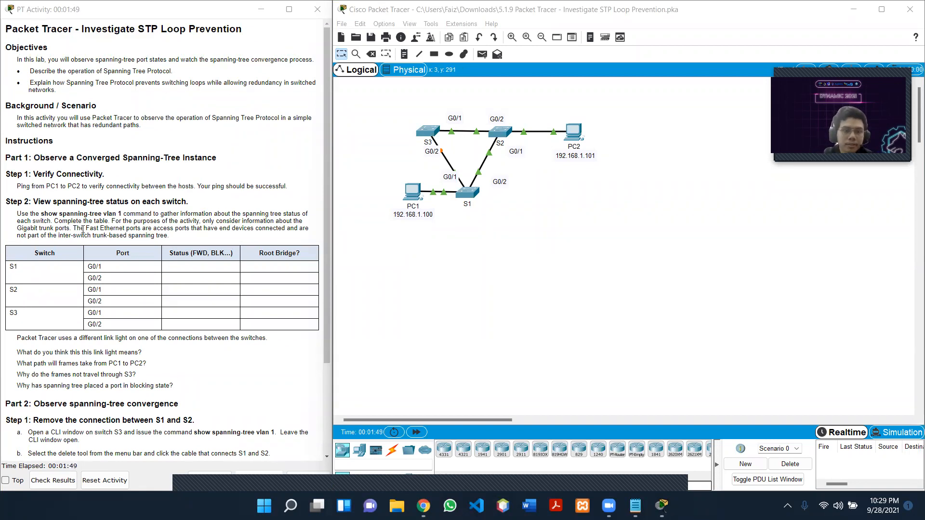
scroll(22, 157, down, 3)
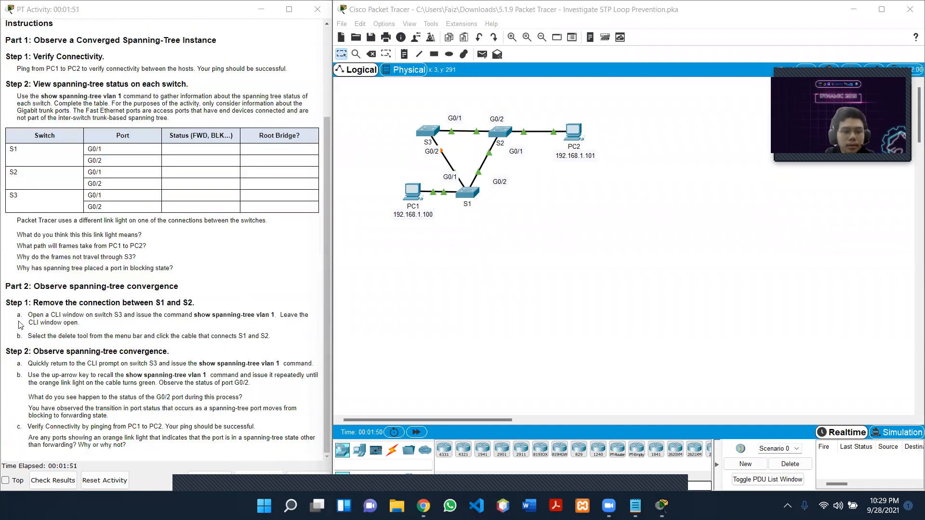
scroll(18, 293, up, 3)
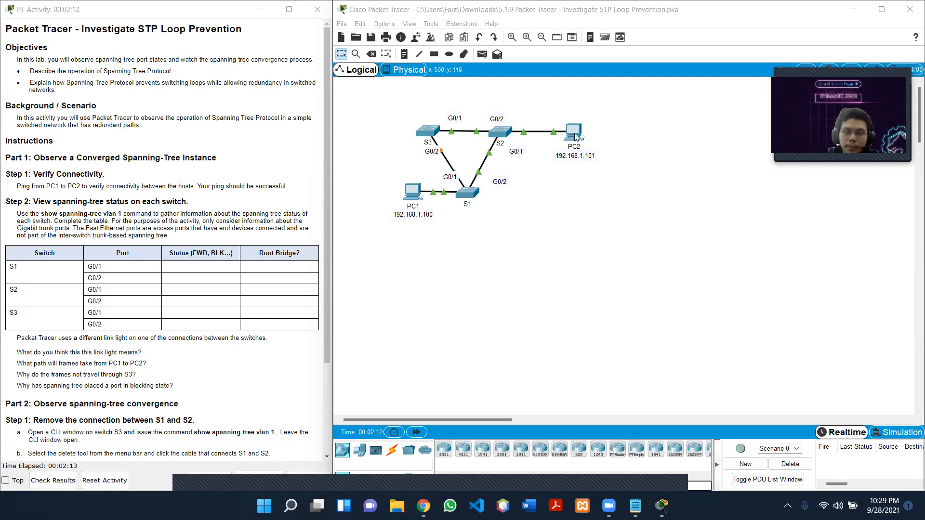
double_click(590, 155)
drag(593, 154, 561, 157)
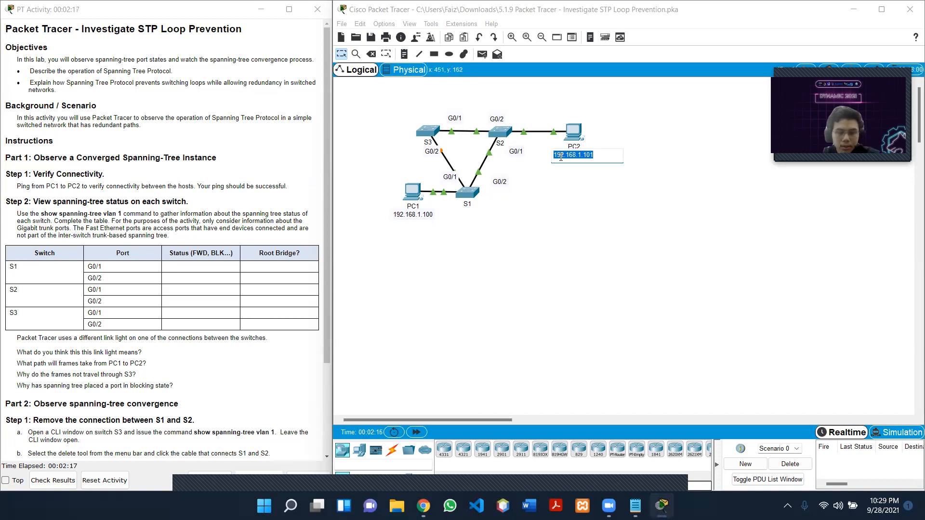
click(522, 251)
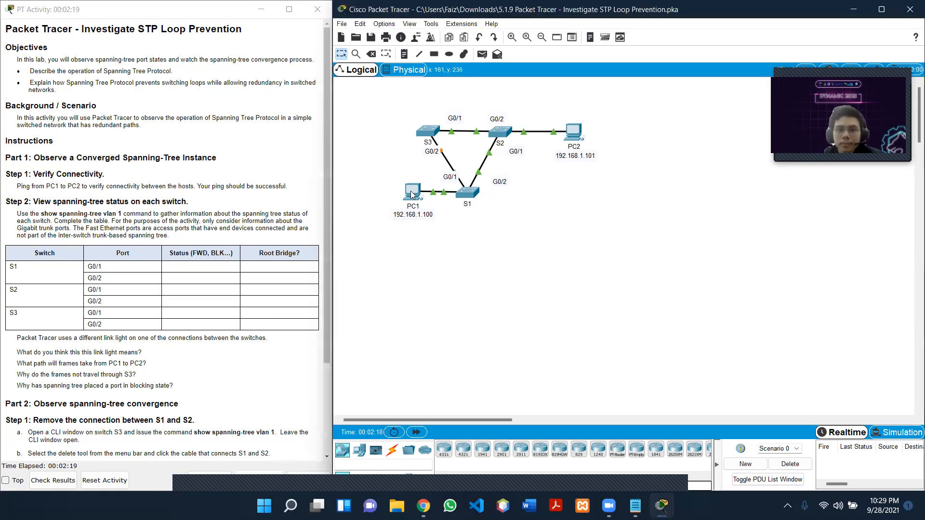
Step: Ping PC2 at 192.168.1.101 from PC1's Command Prompt, and close the PC1 window
click(412, 194)
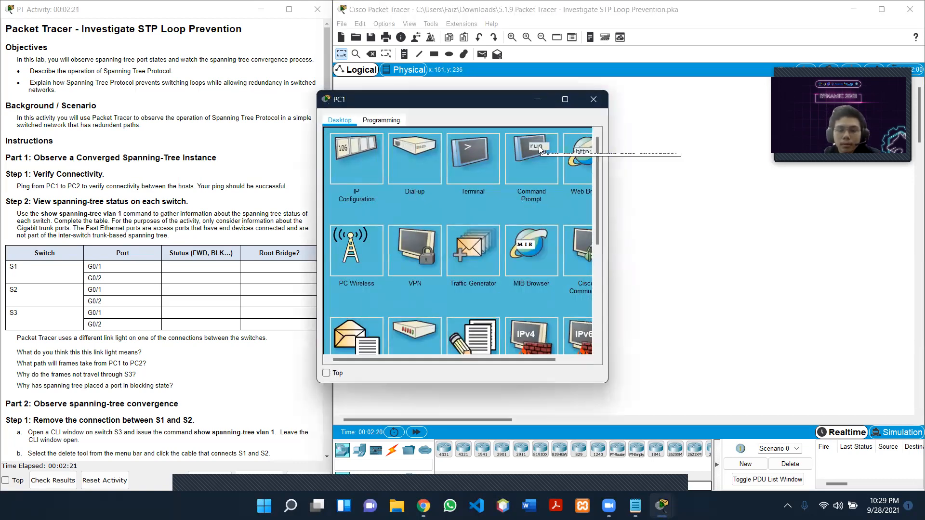
drag(484, 116, 511, 107)
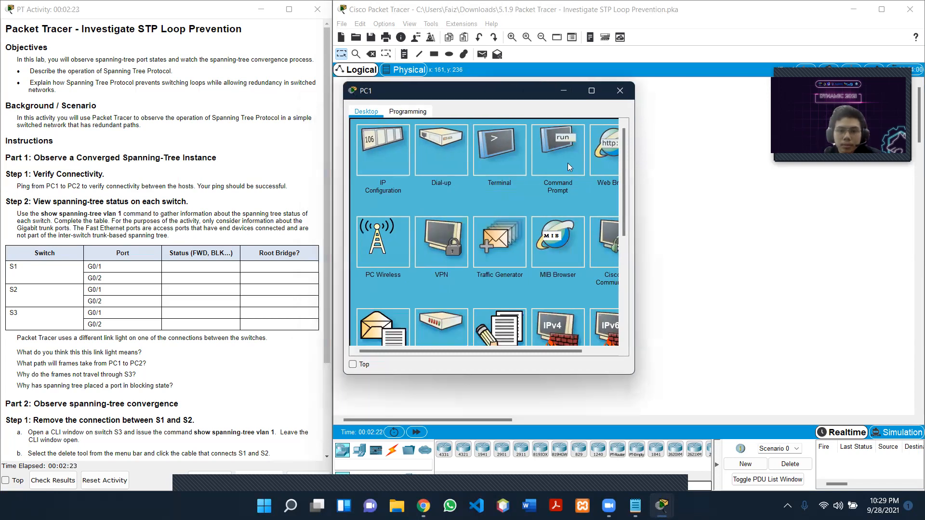
click(567, 163)
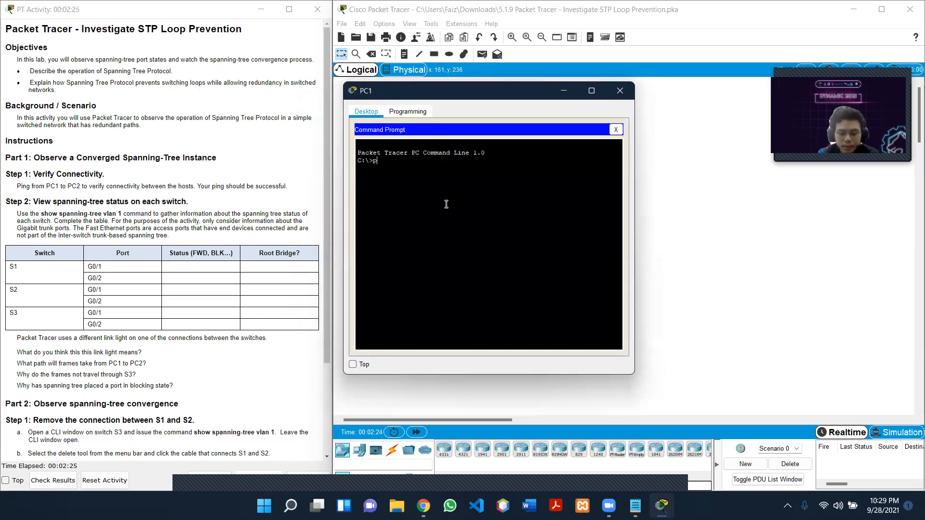
text(ping 192.168.1.101)
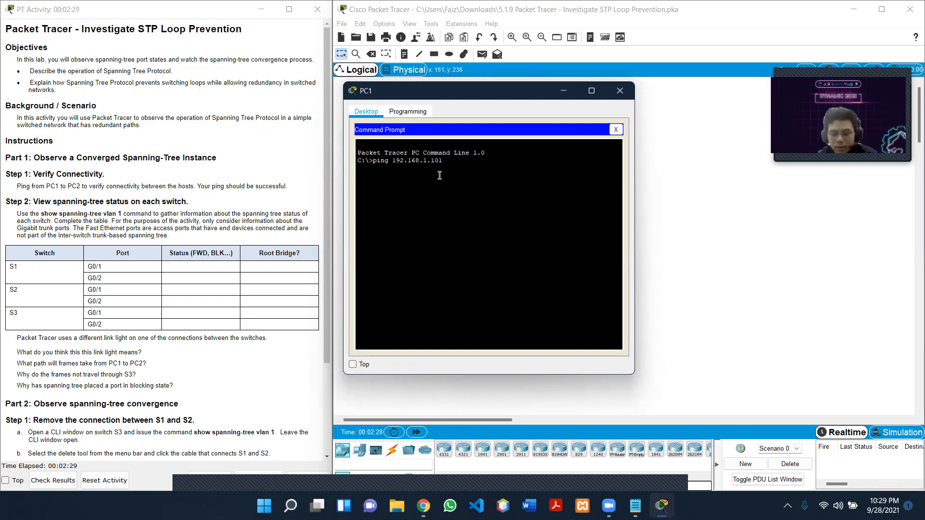
key(Return)
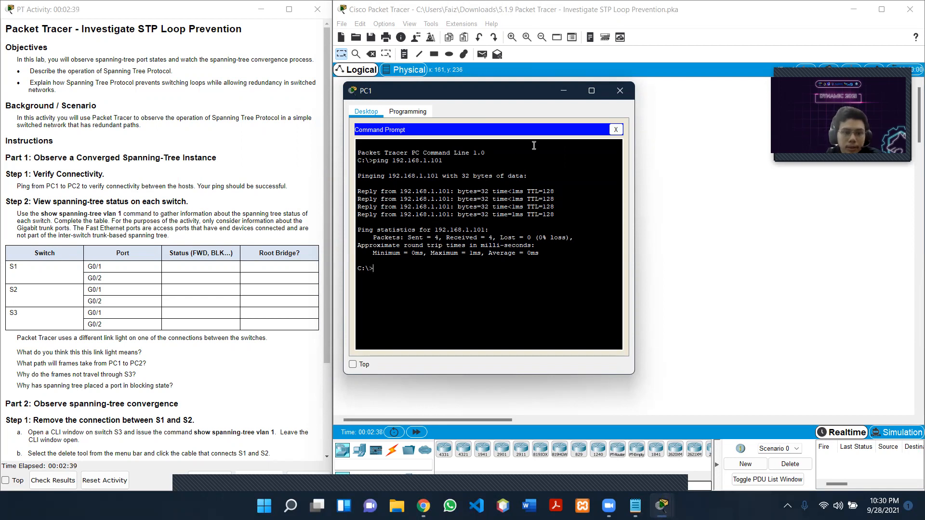
click(609, 87)
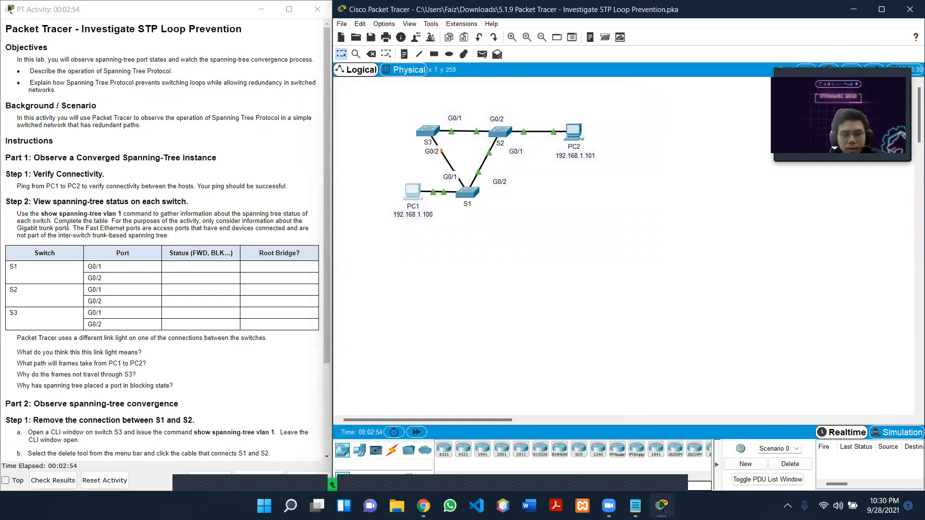
Step: Copy the command "show spanning-tree vlan 1" from Part 1, Step 2 of the instructions
drag(41, 213, 123, 215)
key(ctrl+c)
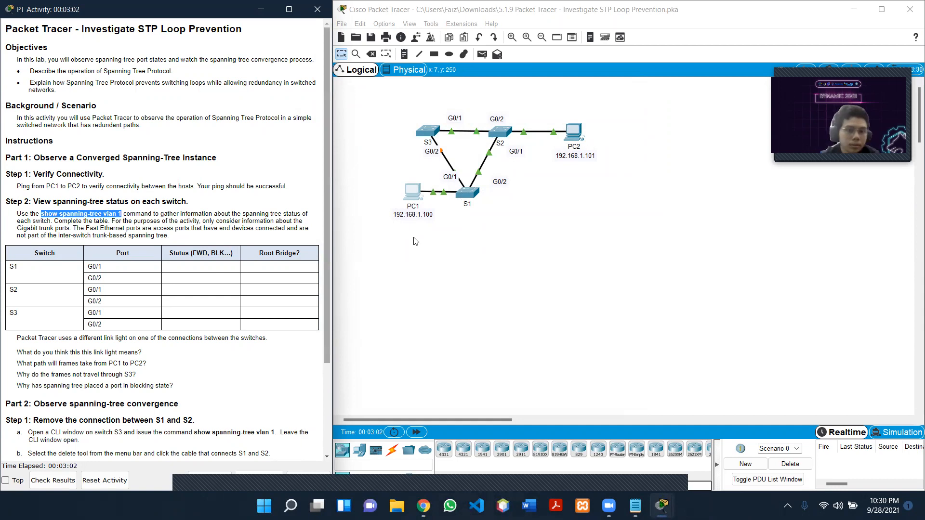
click(486, 263)
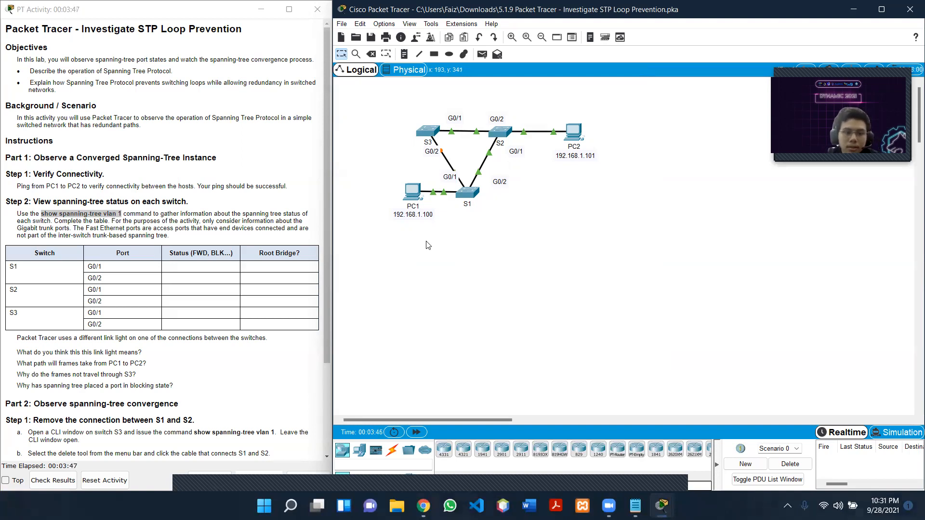
Step: Enter privileged EXEC mode on switch S1 and run the copied "show spanning-tree vlan 1" command
mouse_move(476, 213)
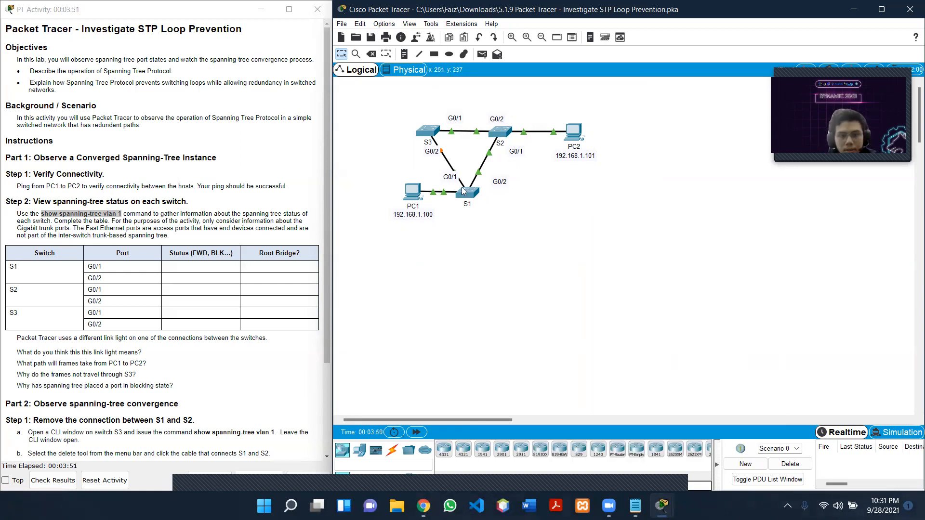
click(473, 194)
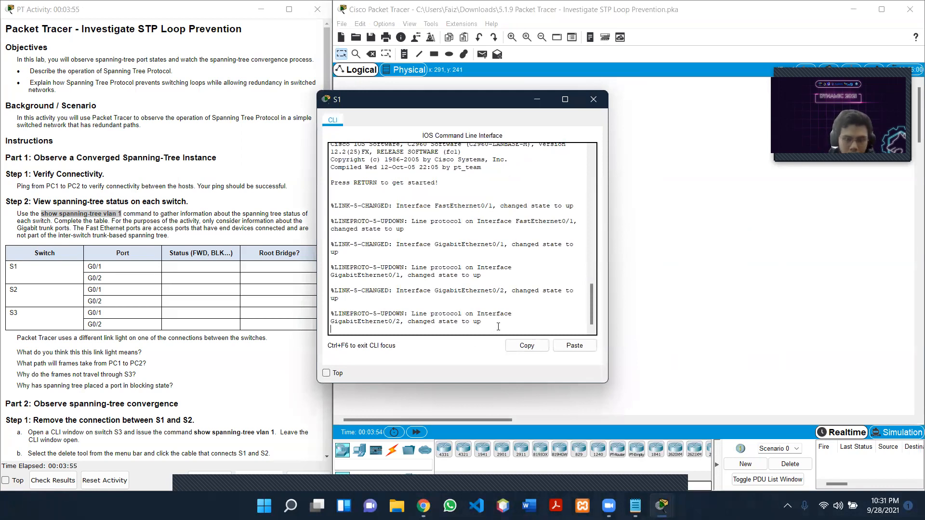
key(Return)
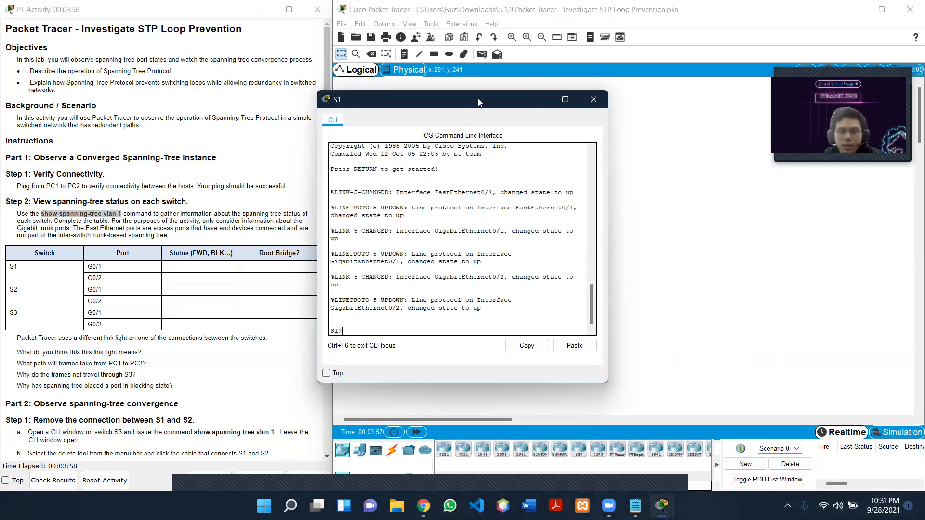
drag(477, 100, 569, 87)
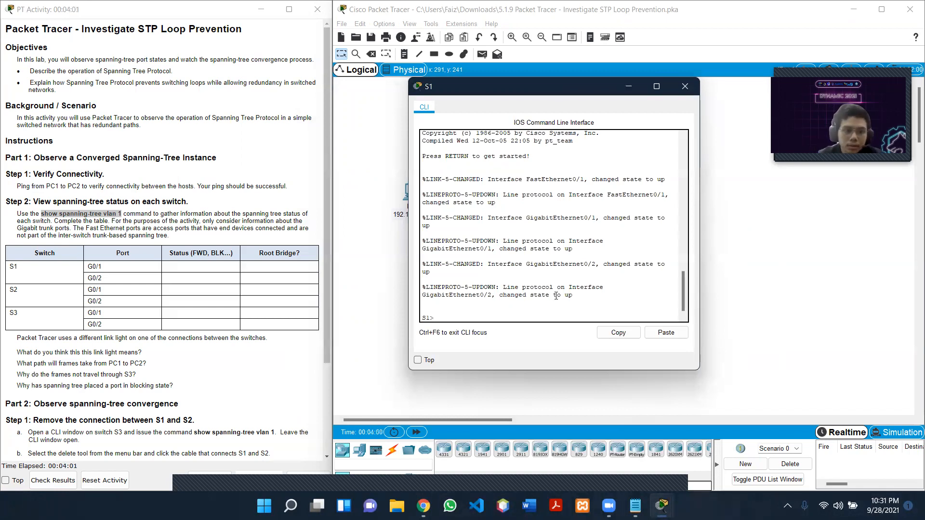
text(en)
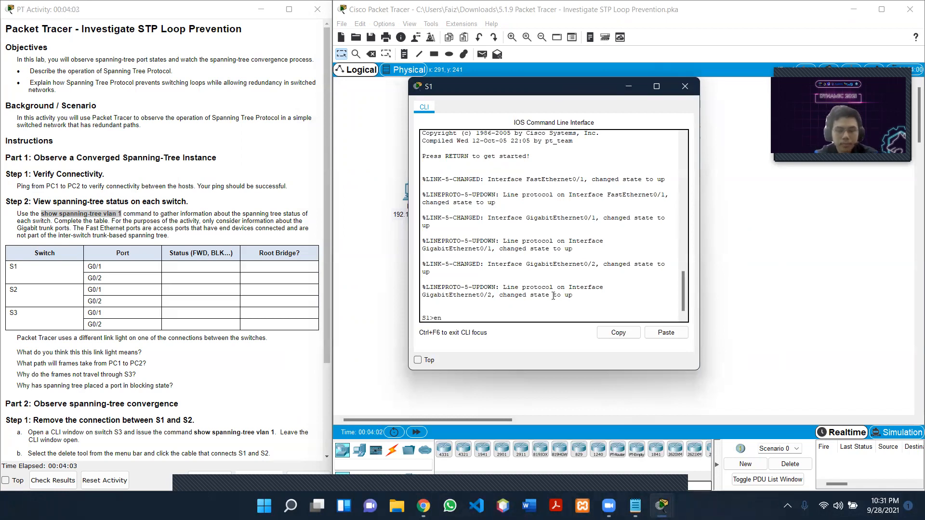
key(Return)
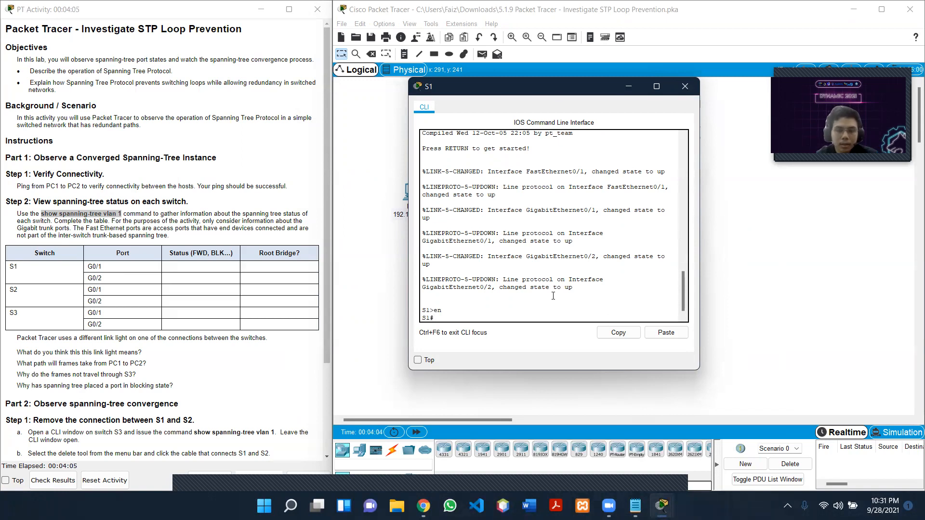
click(667, 333)
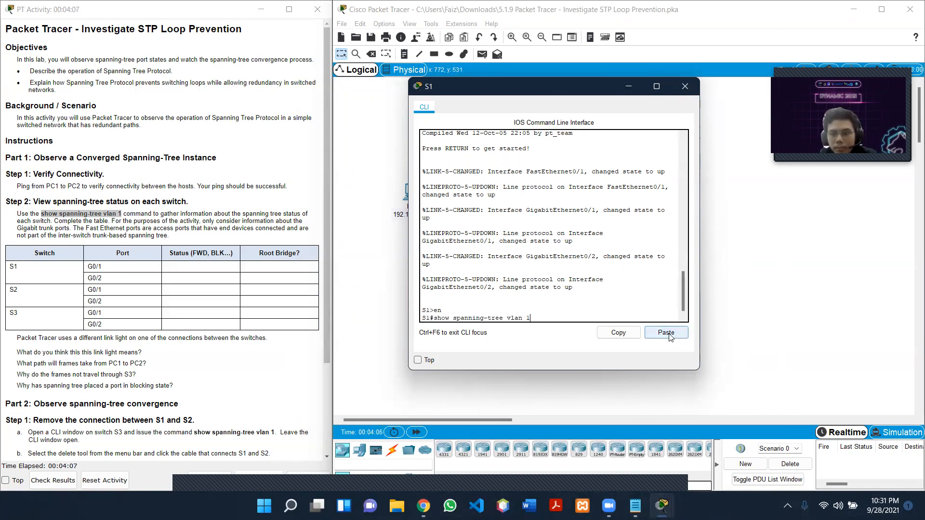
key(Return)
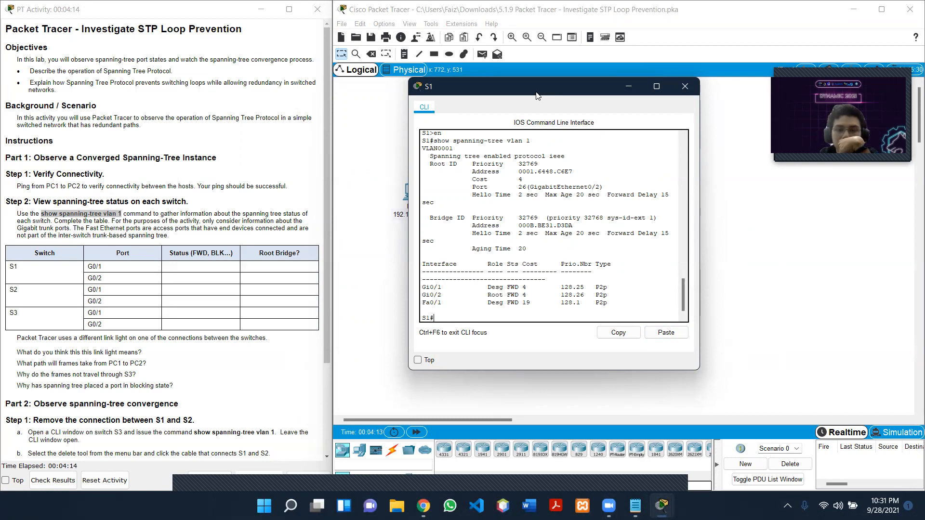
Step: Examine the G0/1 and G0/2 status in S1's spanning-tree output against the instruction table, and close S1's CLI
drag(538, 95, 682, 167)
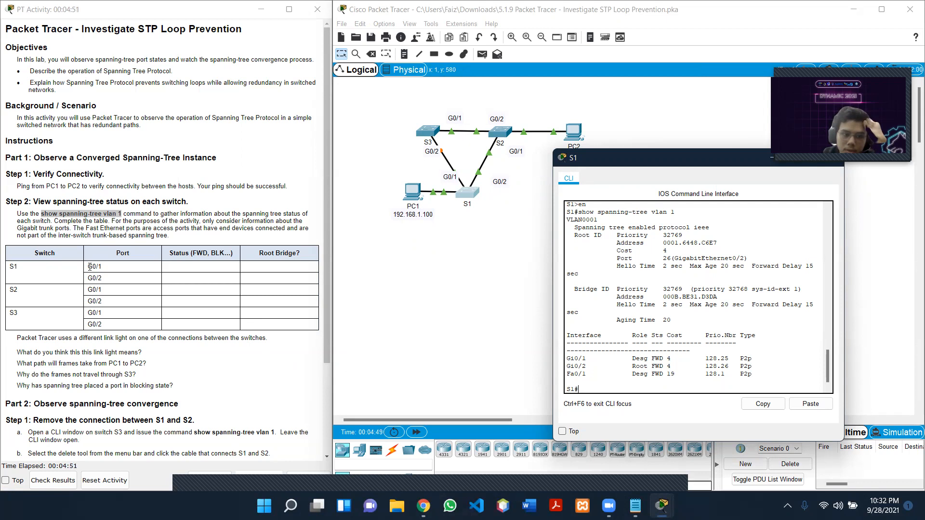
drag(90, 267, 121, 280)
click(198, 269)
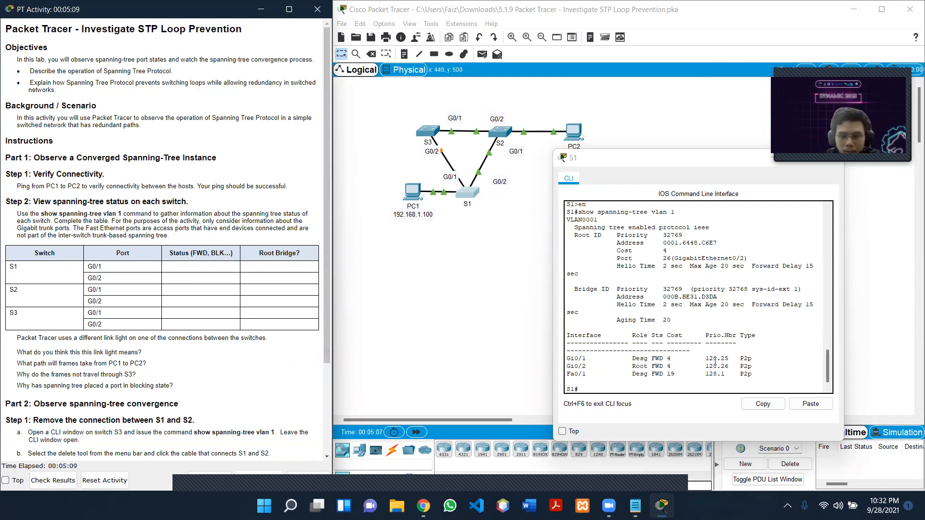
drag(724, 158, 620, 164)
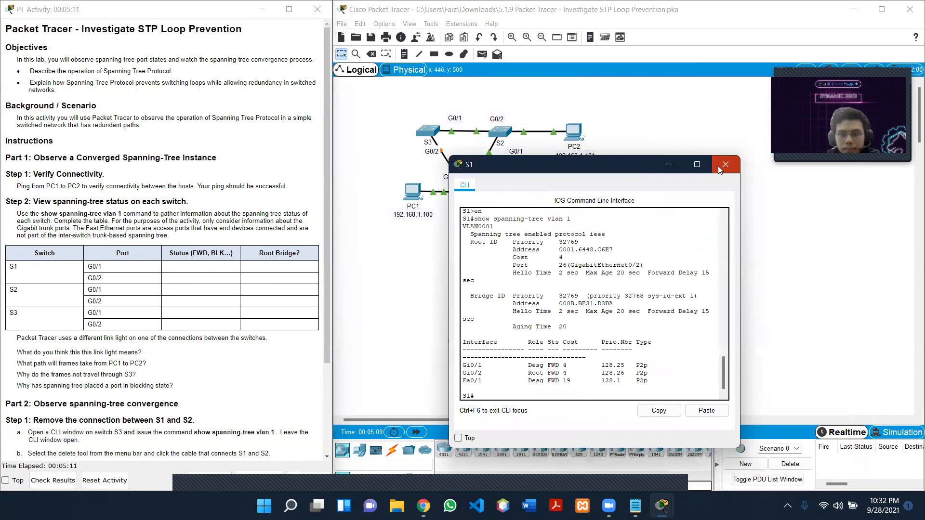
click(729, 162)
Step: Enter privileged EXEC mode on switch S2 and run "show spanning-tree vlan 1"
click(500, 131)
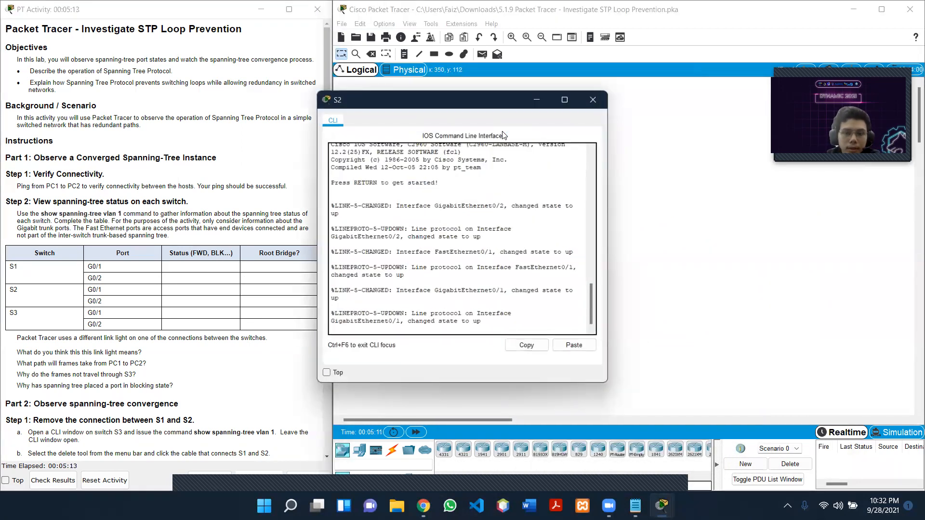
key(Return)
text(en)
key(Return)
click(576, 345)
key(Return)
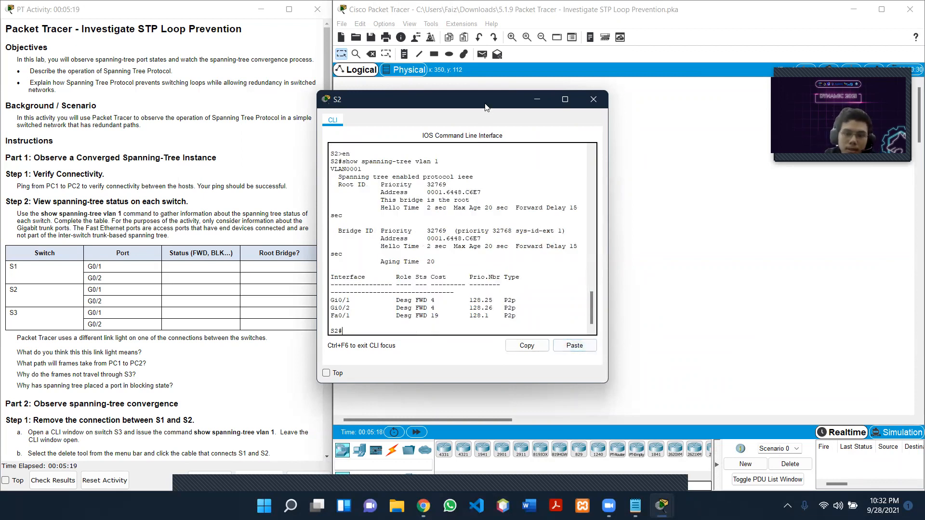
Step: Examine S2's port status and root bridge information in its spanning-tree output alongside the topology
drag(486, 107, 631, 181)
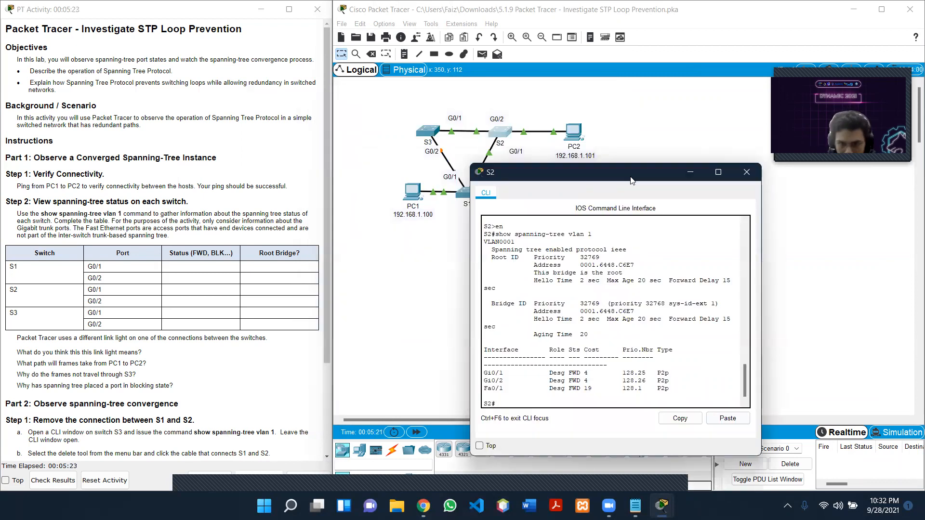
click(560, 161)
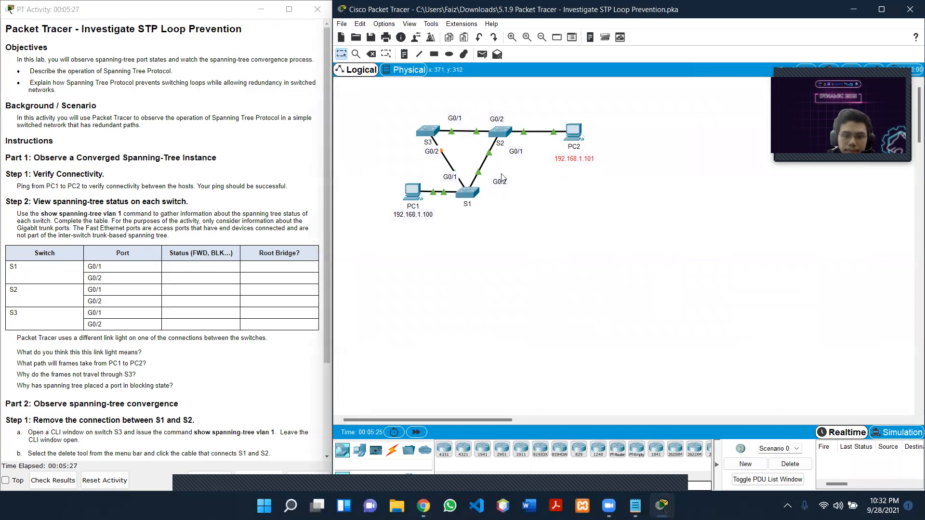
click(501, 133)
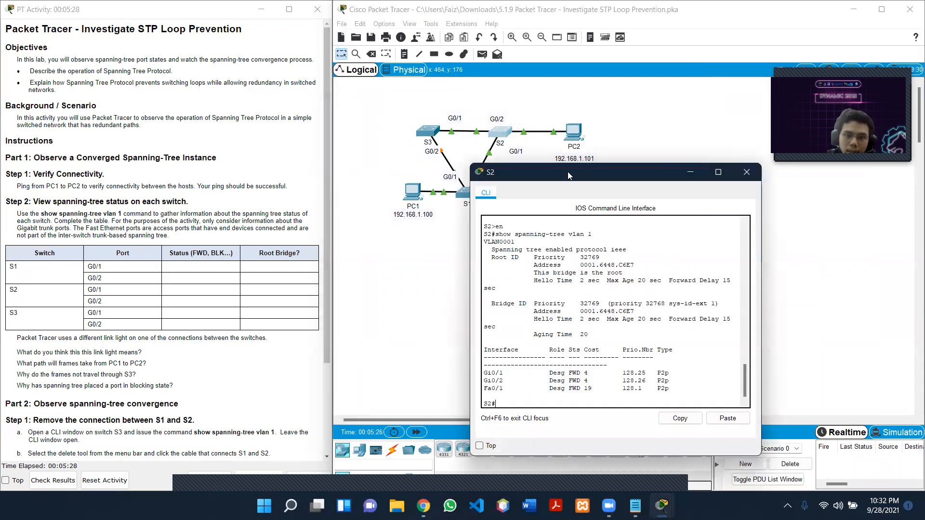
drag(568, 172, 568, 186)
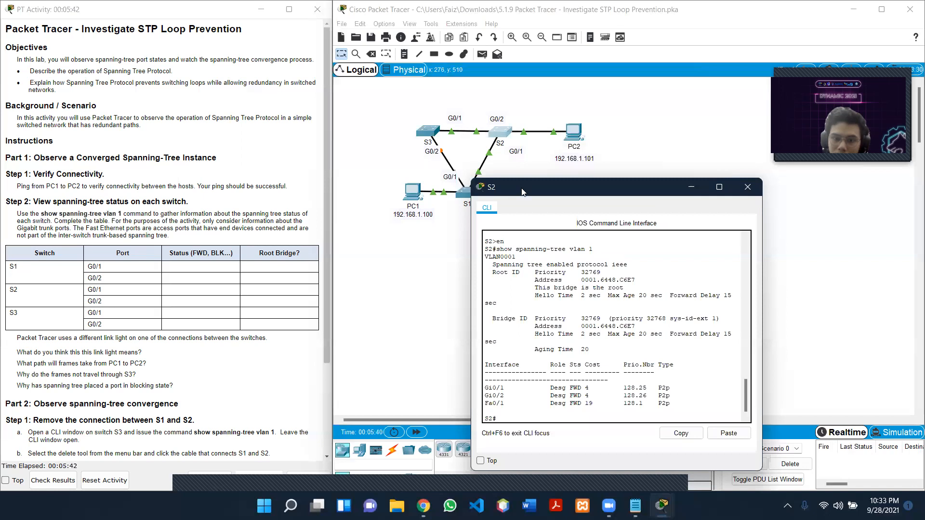
drag(522, 192, 524, 183)
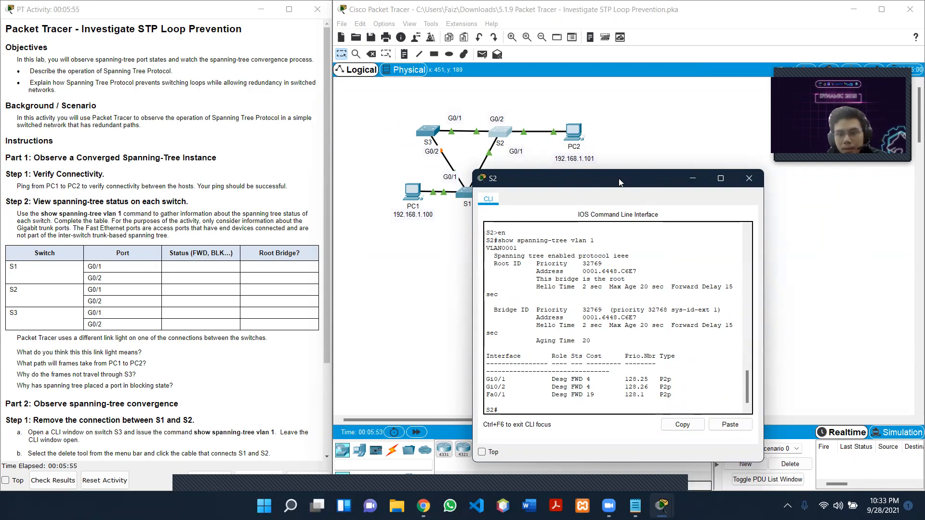
drag(621, 177, 645, 159)
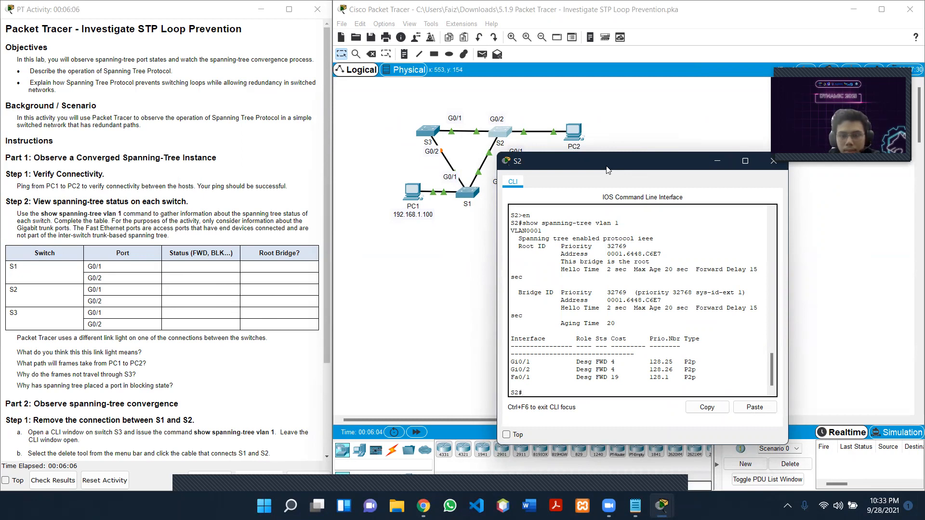
drag(607, 170, 590, 184)
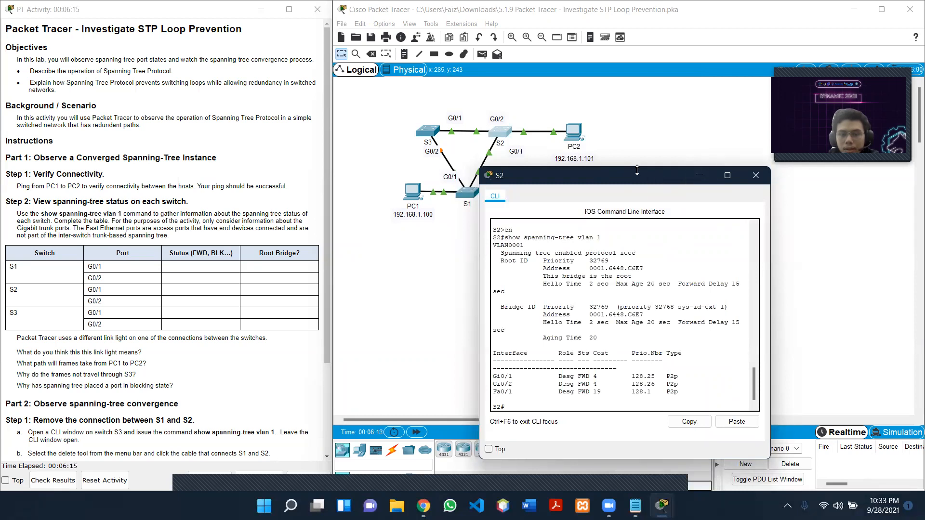
drag(660, 173, 597, 137)
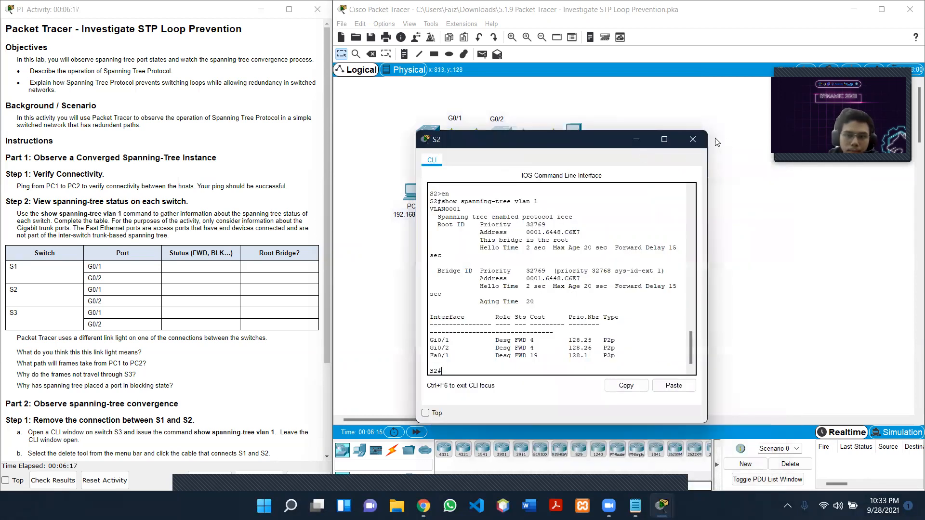
Step: Close S2's CLI, enter privileged EXEC mode on switch S3 and run "show spanning-tree vlan 1"
click(692, 140)
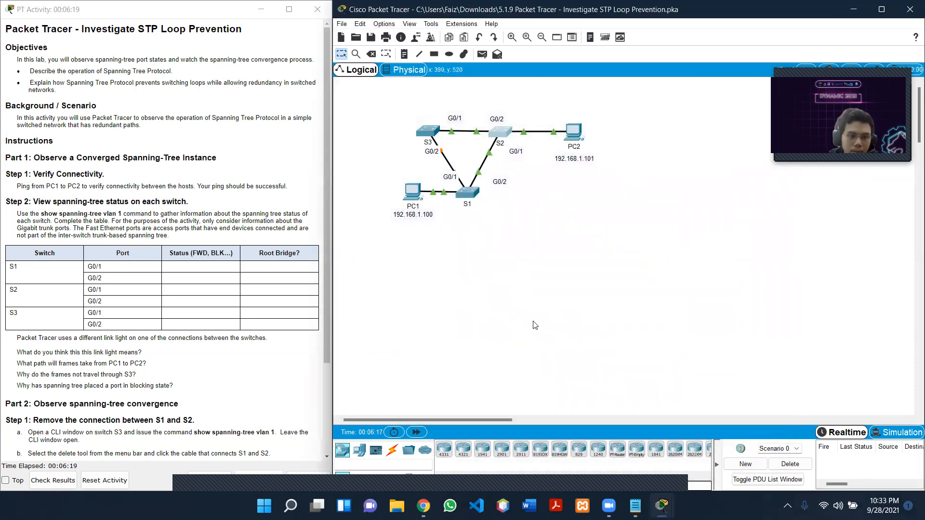
click(425, 134)
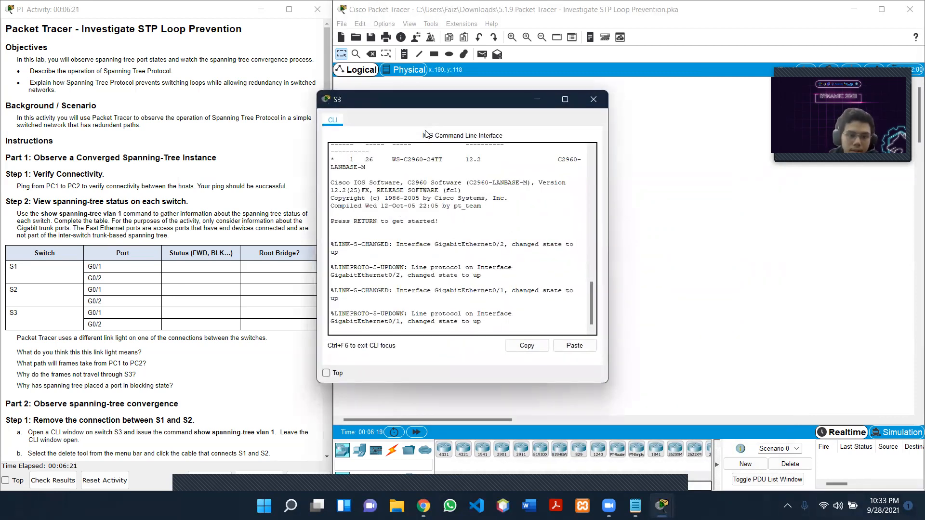
drag(429, 105, 534, 102)
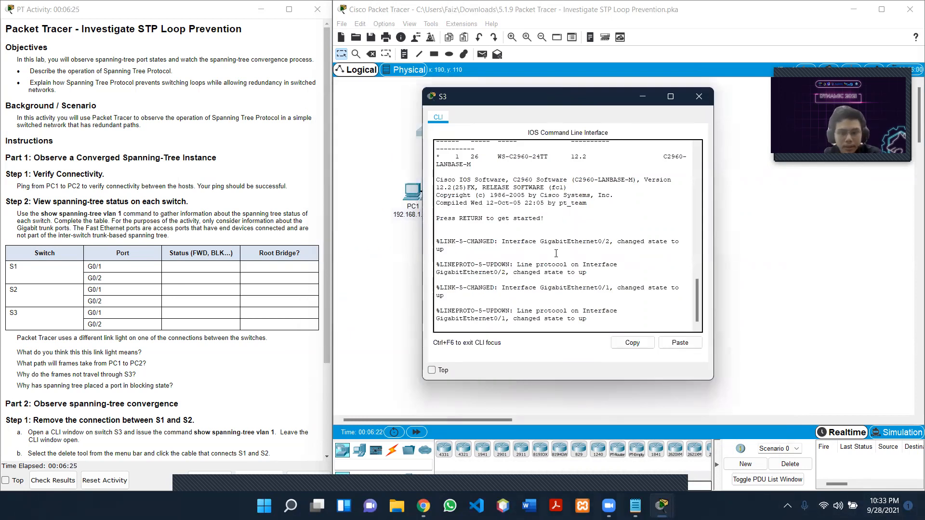
key(Return)
text(en)
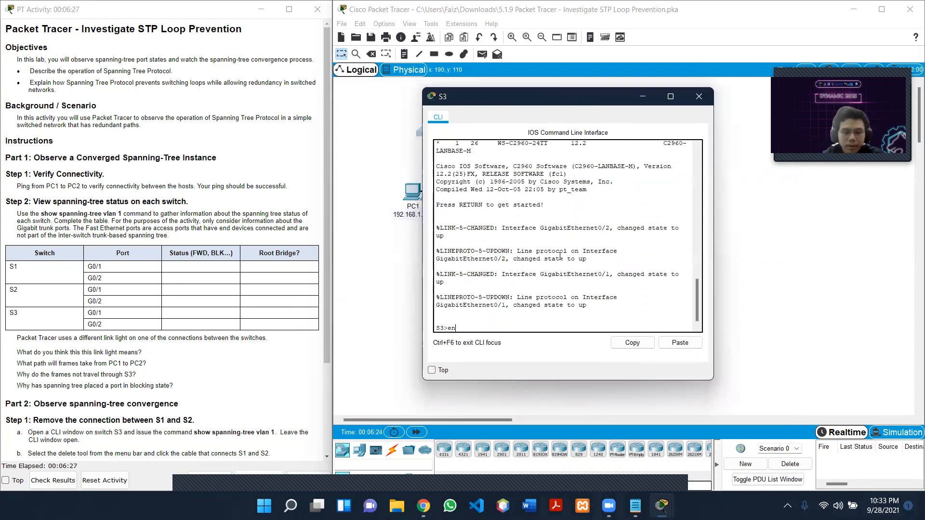
key(Return)
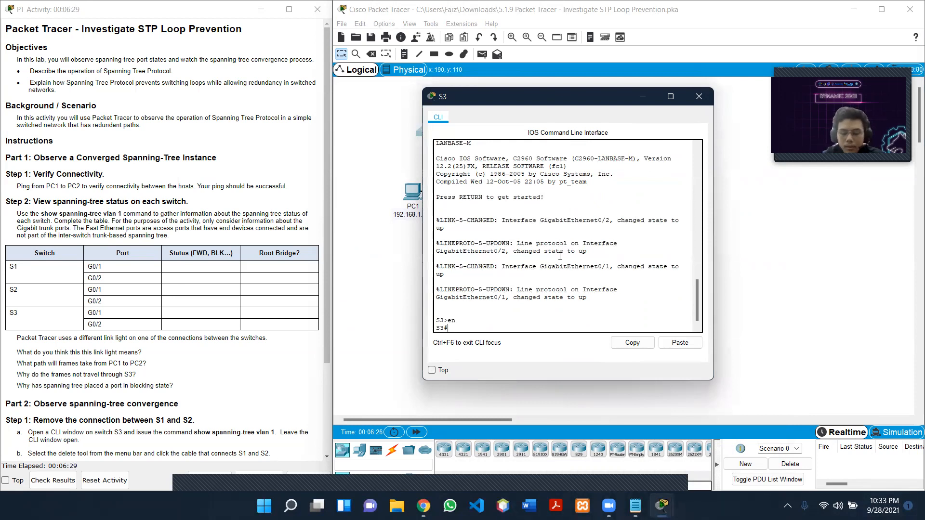
click(680, 342)
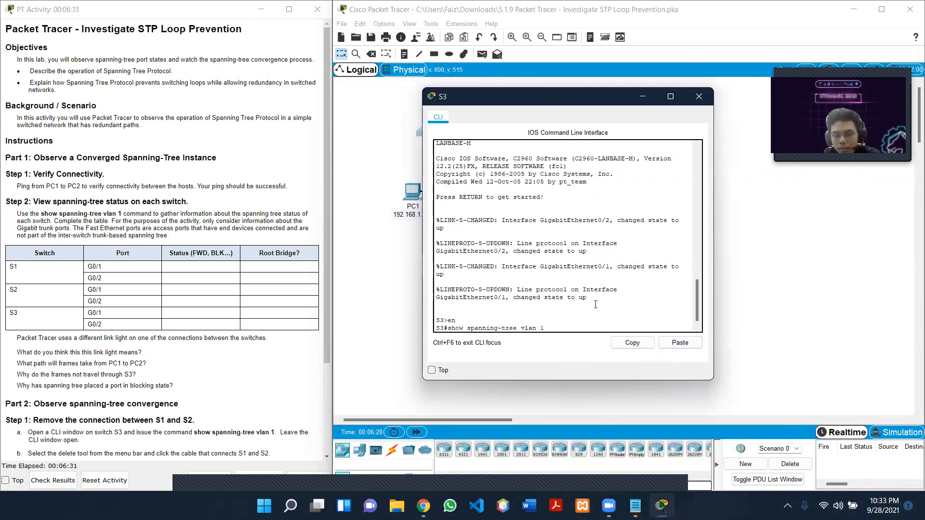
key(Return)
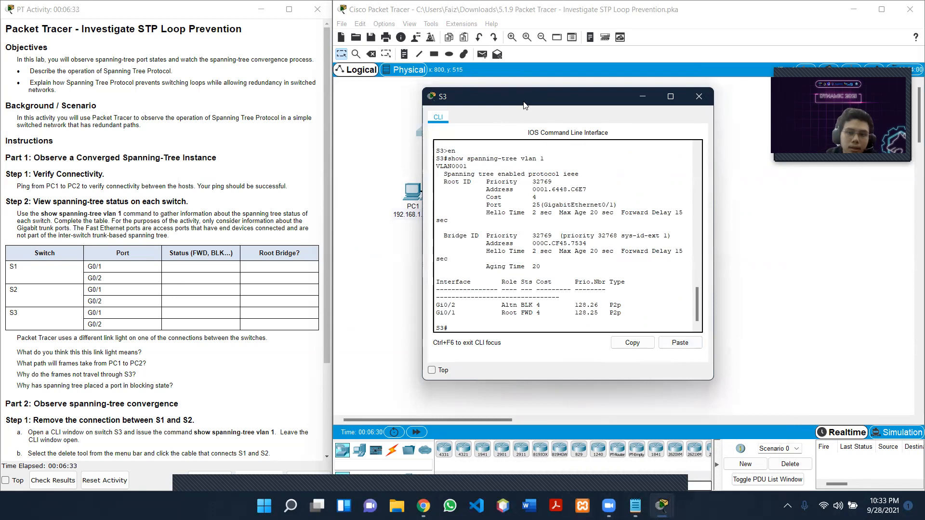
Step: Examine S3's port status and root bridge information against the topology and the Part 1 questions, and close S3's CLI
drag(525, 105, 601, 134)
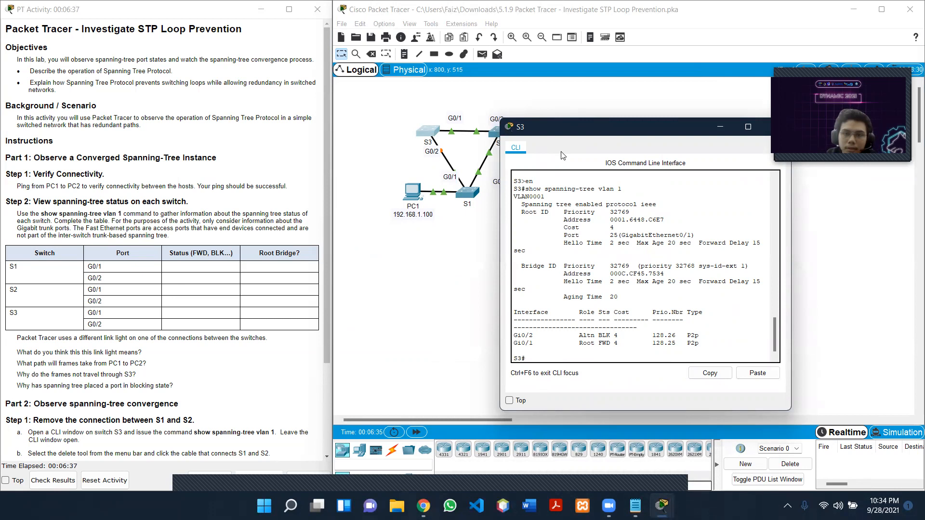
drag(560, 139, 534, 125)
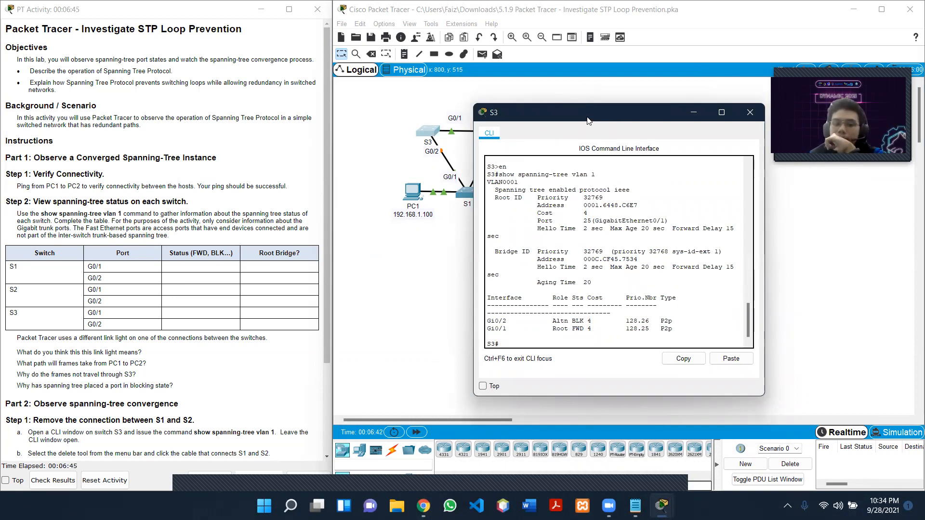
drag(588, 120, 600, 108)
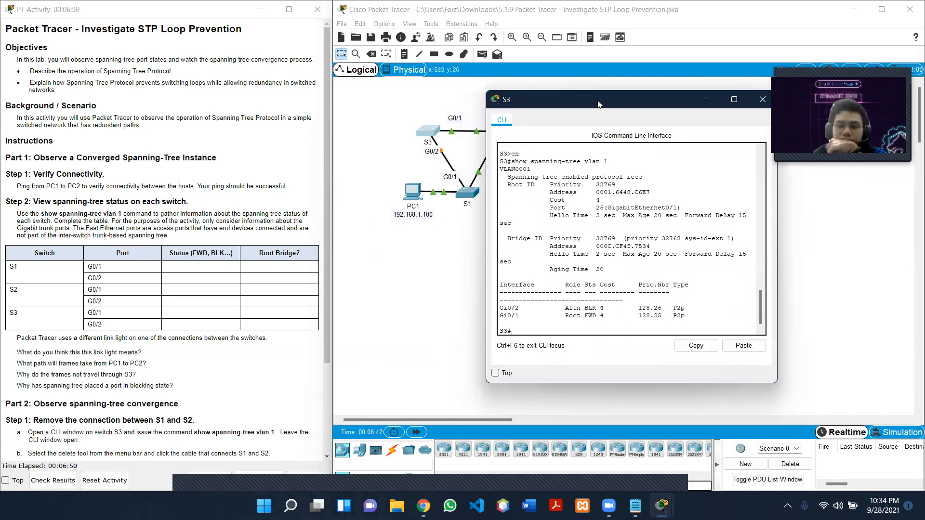
drag(599, 104, 632, 122)
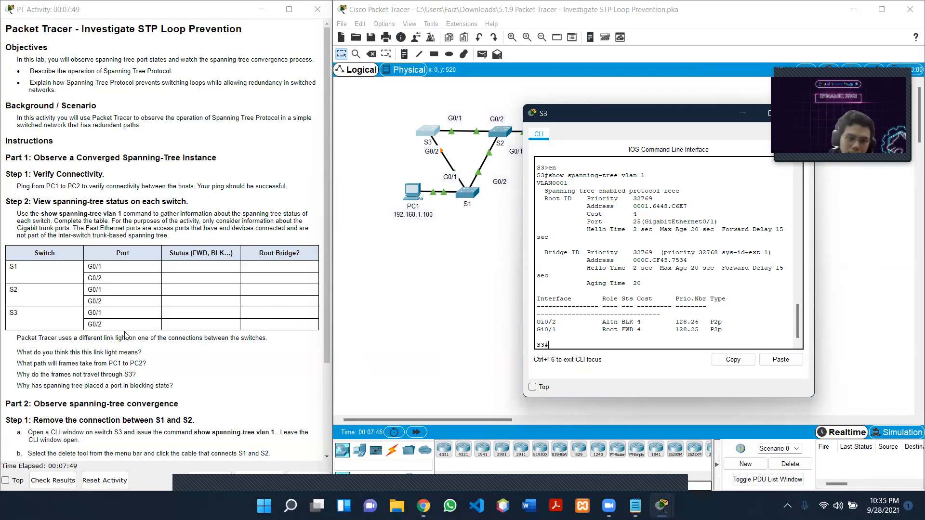
scroll(150, 336, down, 1)
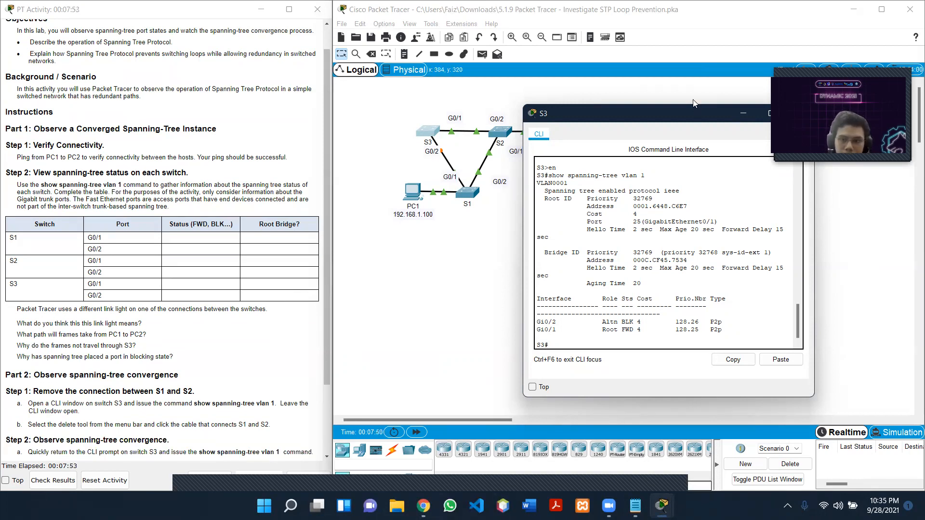
drag(699, 120, 581, 134)
click(683, 127)
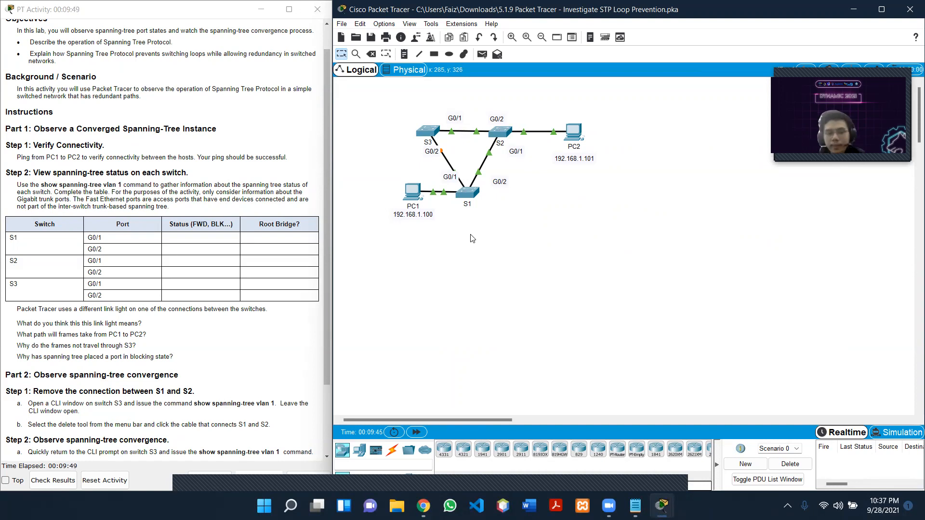
Step: Reopen switch S3's CLI and copy the "show spanning-tree vlan 1" command from Part 2, Step 1 of the instructions
scroll(109, 309, down, 1)
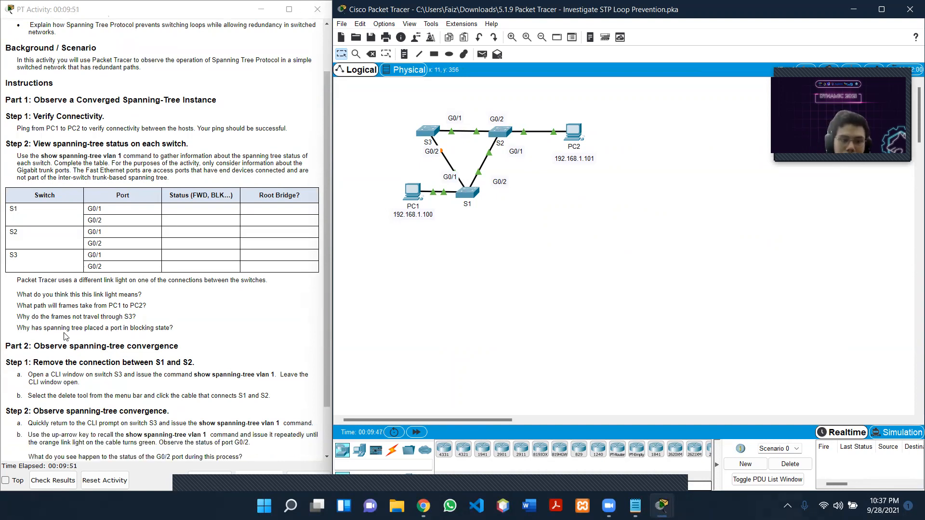
scroll(84, 336, down, 2)
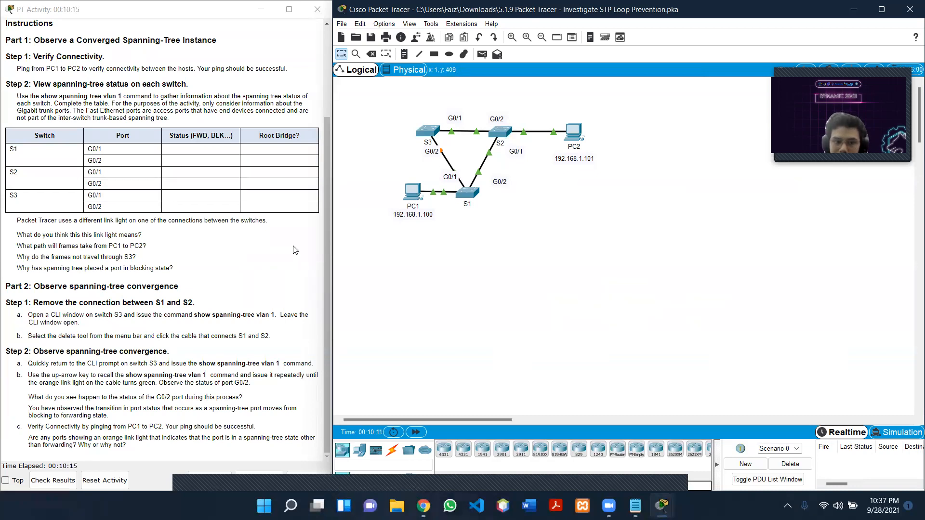
click(428, 132)
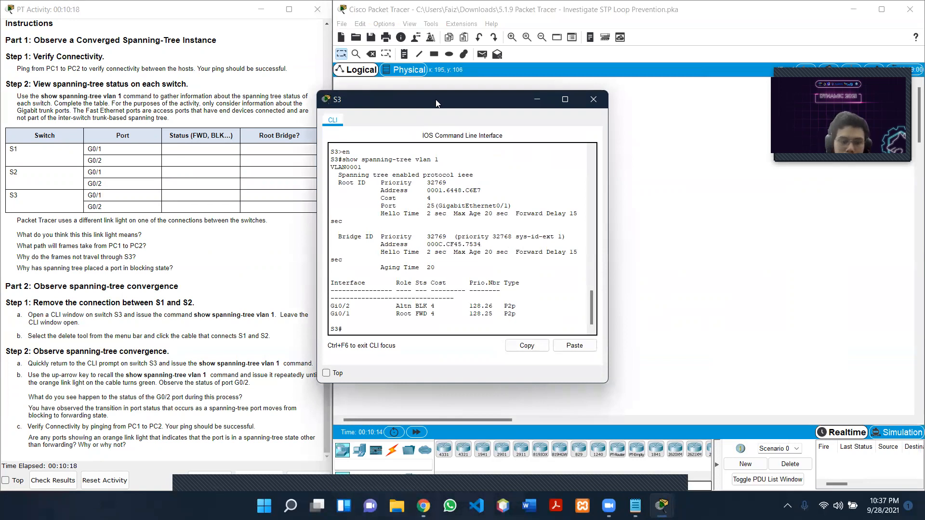
drag(436, 103, 606, 116)
drag(194, 317, 274, 317)
click(243, 331)
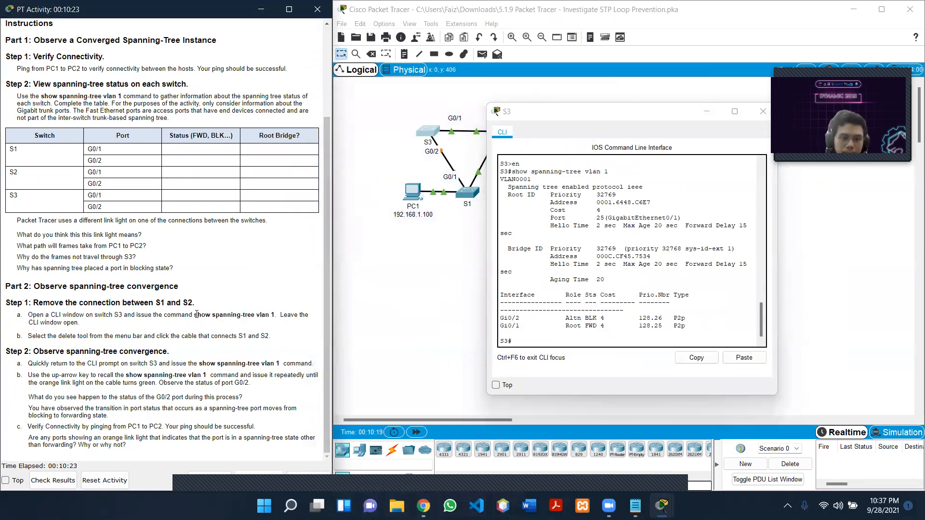
drag(208, 318, 284, 318)
key(ctrl+c)
Step: Exit S3's console session, re-enter privileged EXEC mode and run the copied "show spanning-tree vlan 1" command, keeping the CLI open beside the topology
click(618, 341)
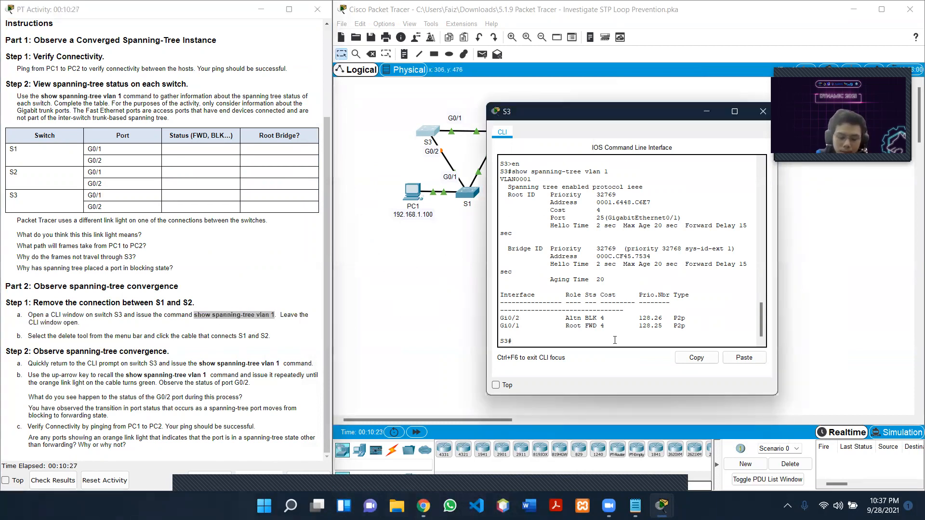
text(ex)
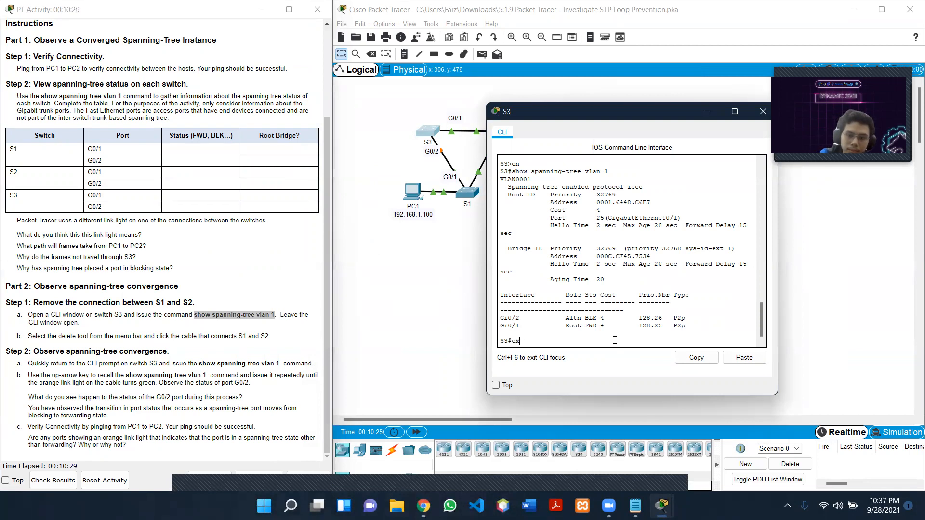
text(it)
key(Return)
key(Return)
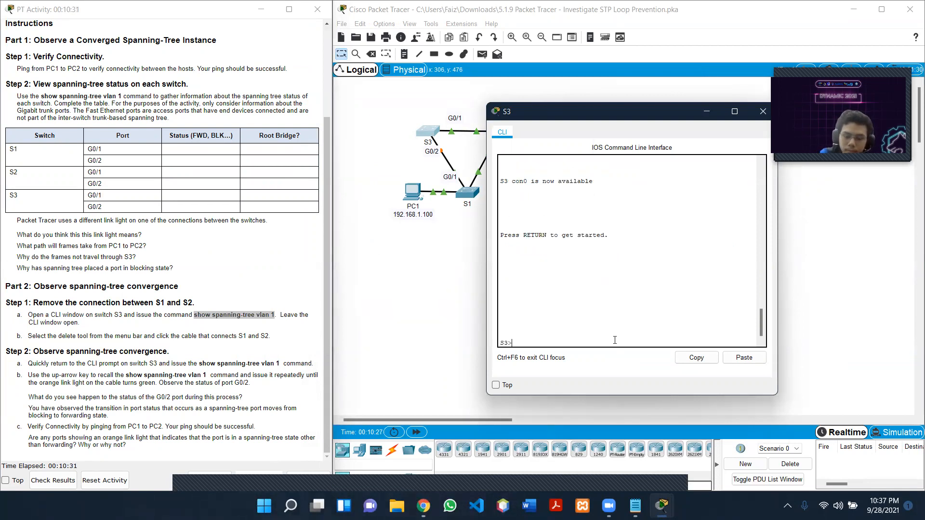
key(Return)
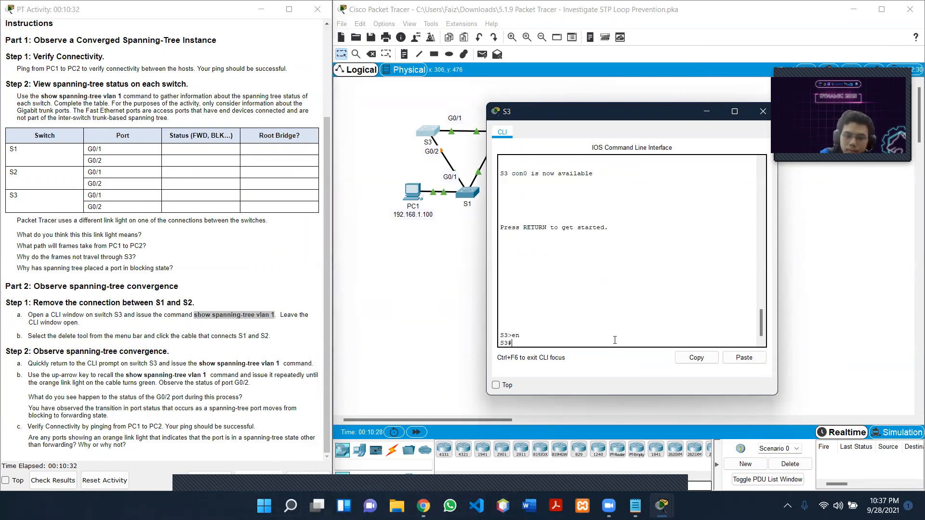
click(744, 358)
key(Return)
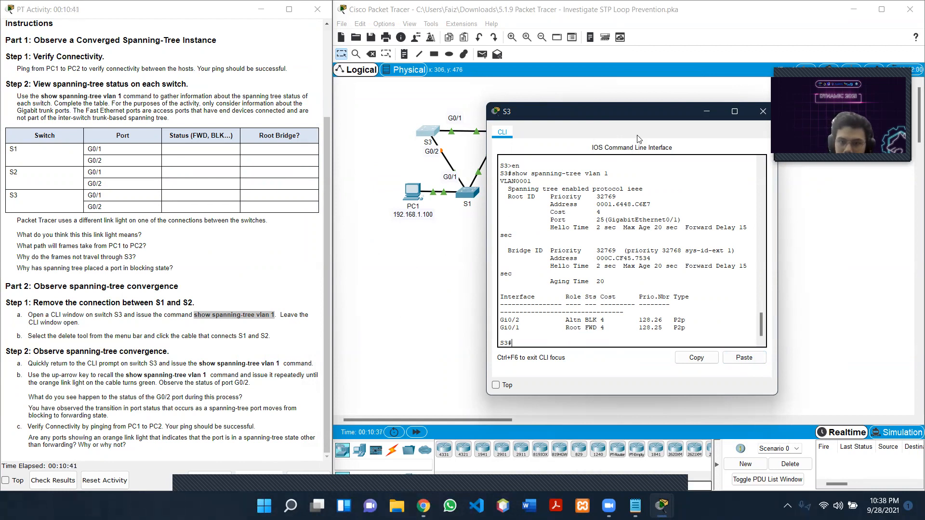
drag(642, 120, 696, 151)
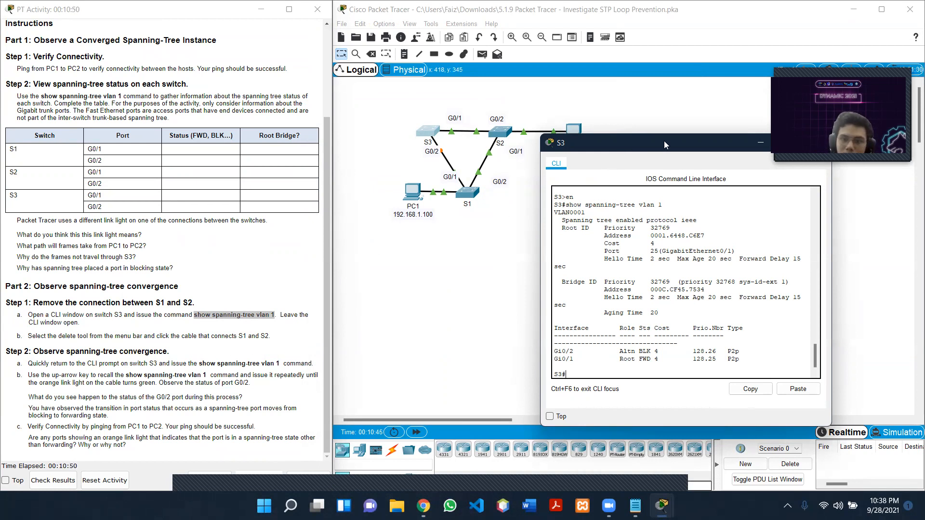
drag(665, 144, 717, 144)
click(371, 54)
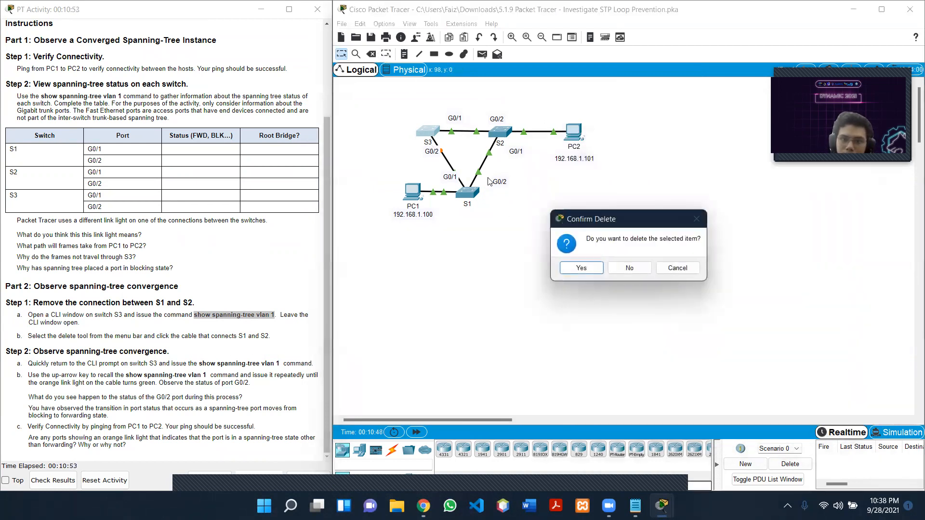
click(674, 269)
key(Escape)
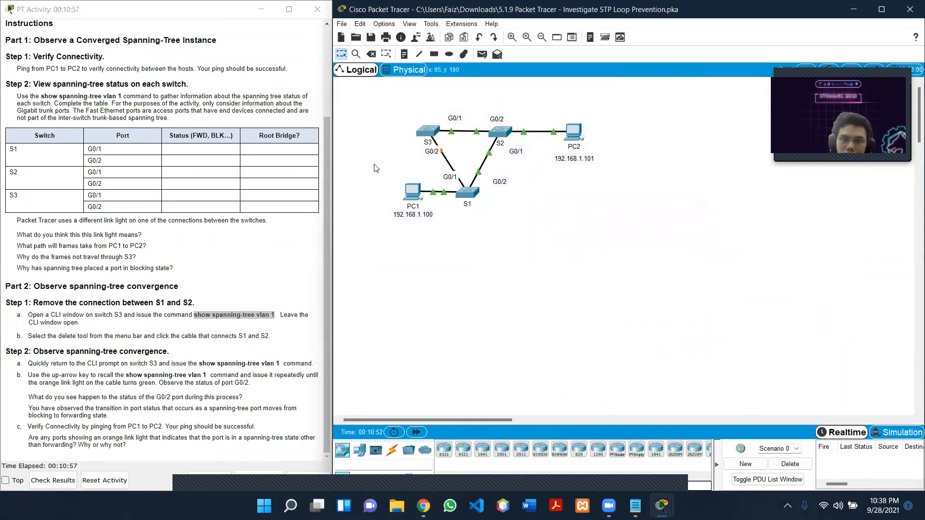
Step: Delete the cable connecting switches S1 and S2 with the Delete tool
click(372, 54)
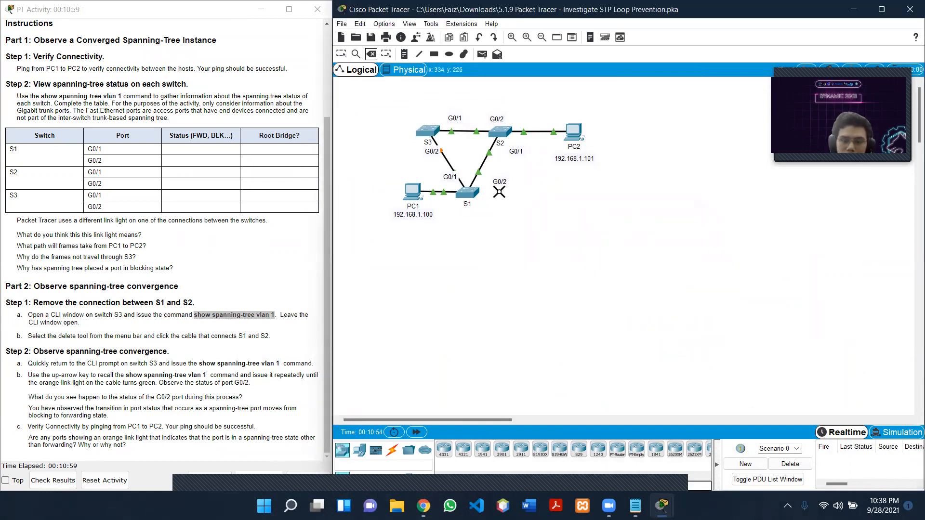
click(483, 163)
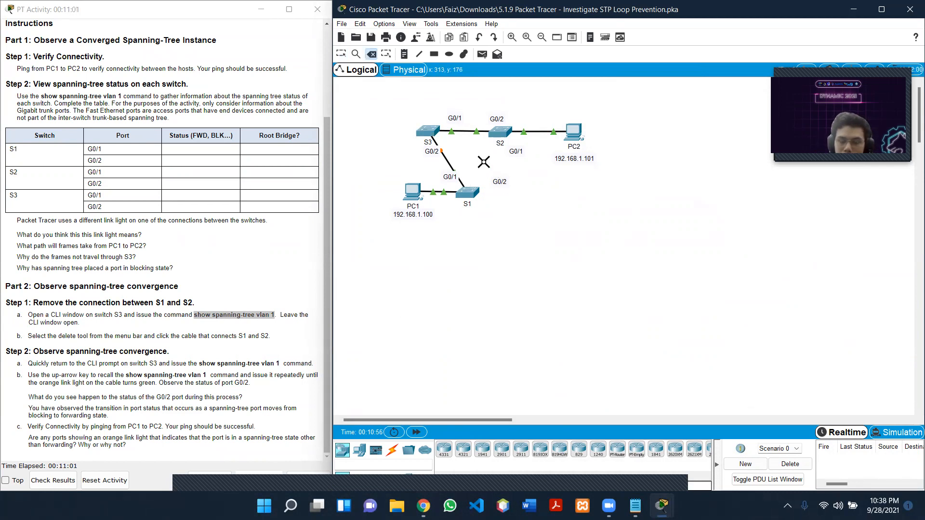
key(Escape)
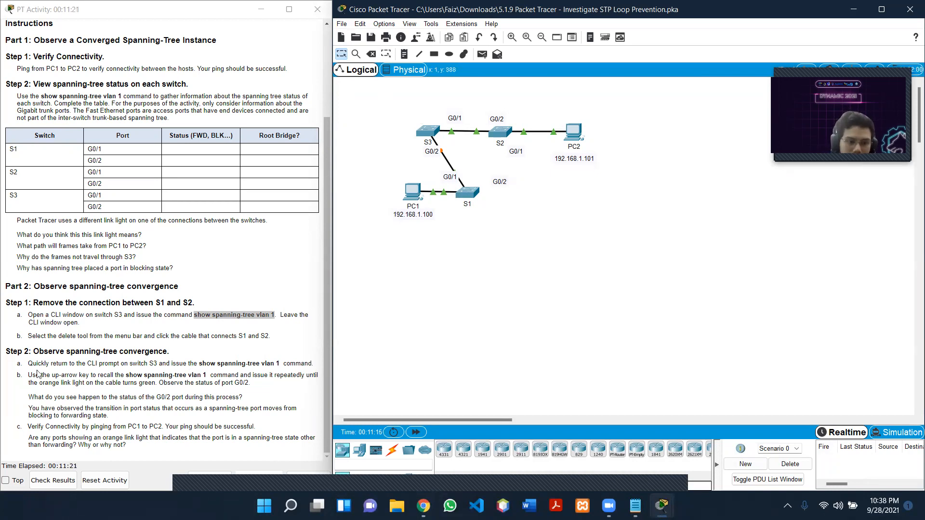
Step: Return to switch S3's CLI and copy the "show spanning-tree vlan 1" command from Part 2, Step 2 of the instructions
click(426, 135)
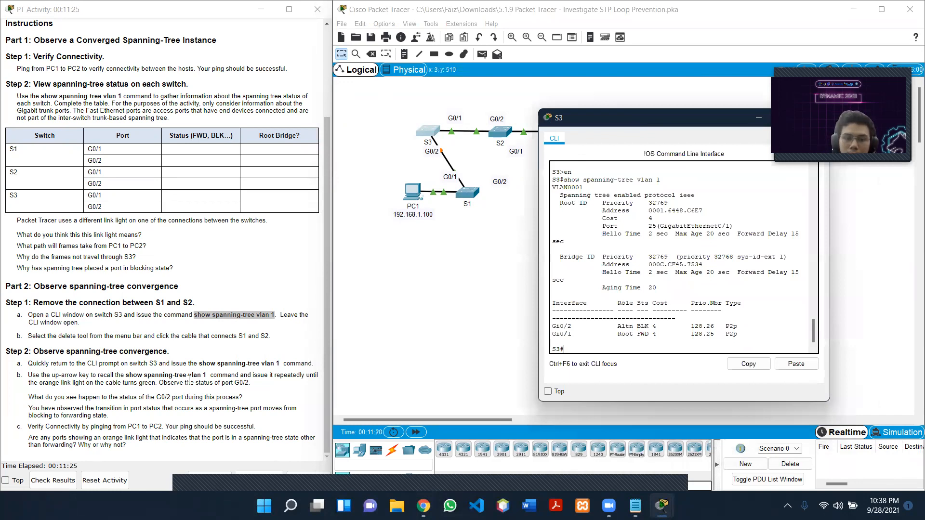
drag(199, 364, 281, 364)
key(ctrl+c)
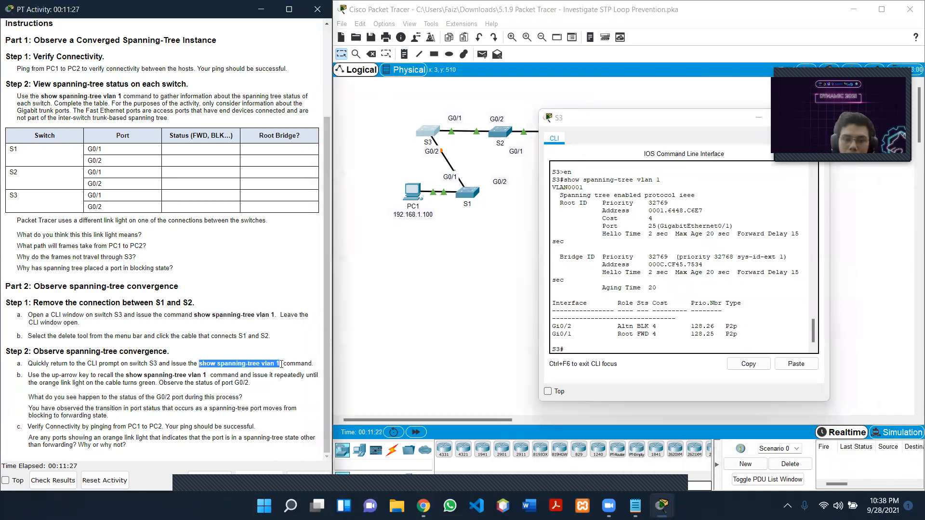
Step: Start a fresh privileged EXEC session on S3, run "show spanning-tree vlan 1" after the cable removal, and highlight Gi0/2's role in the output
click(594, 350)
text(exit)
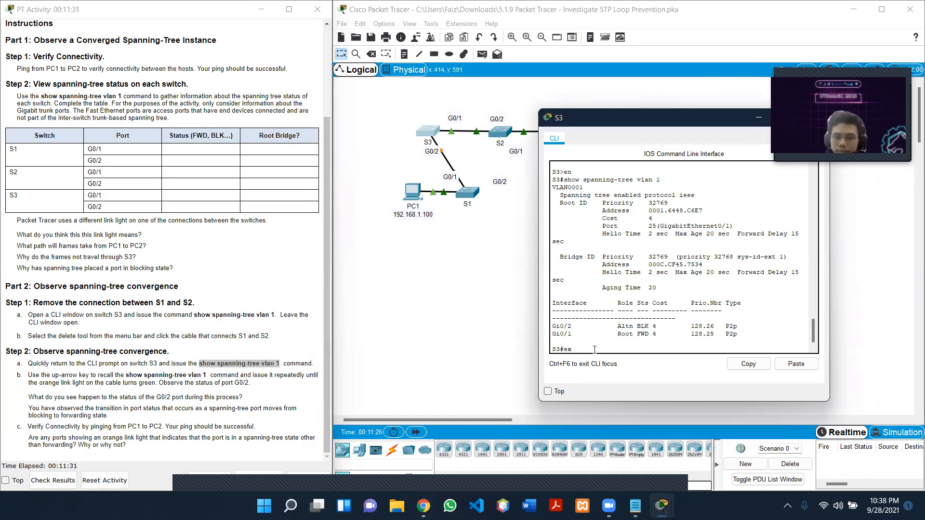
key(Return)
key(Return)
text(en)
key(Return)
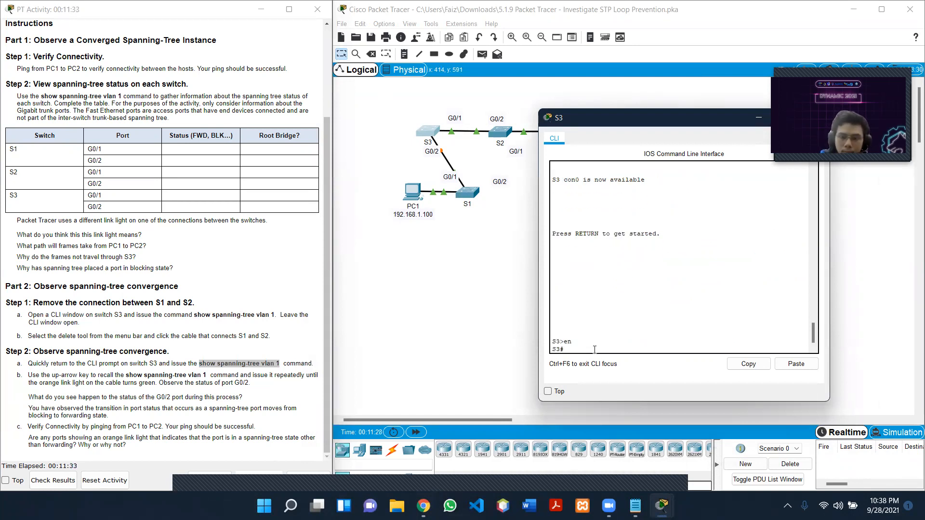
click(796, 364)
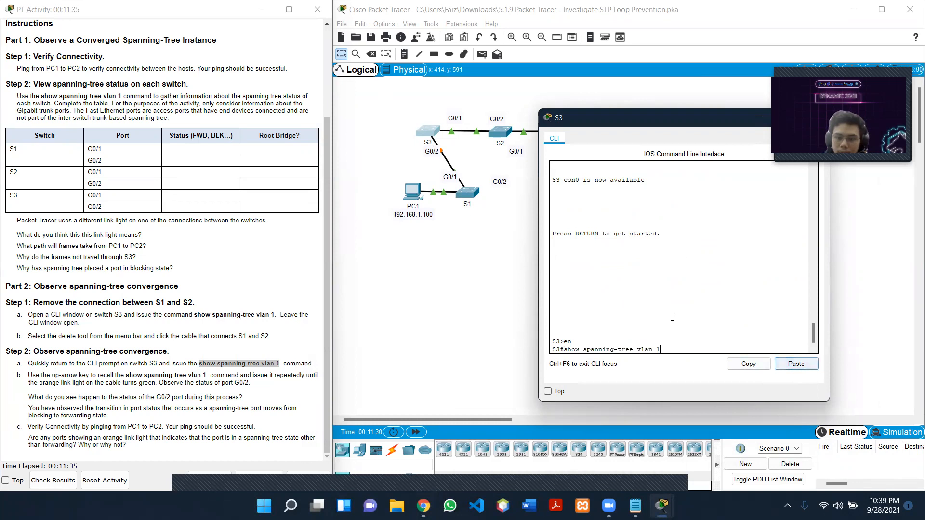
key(Return)
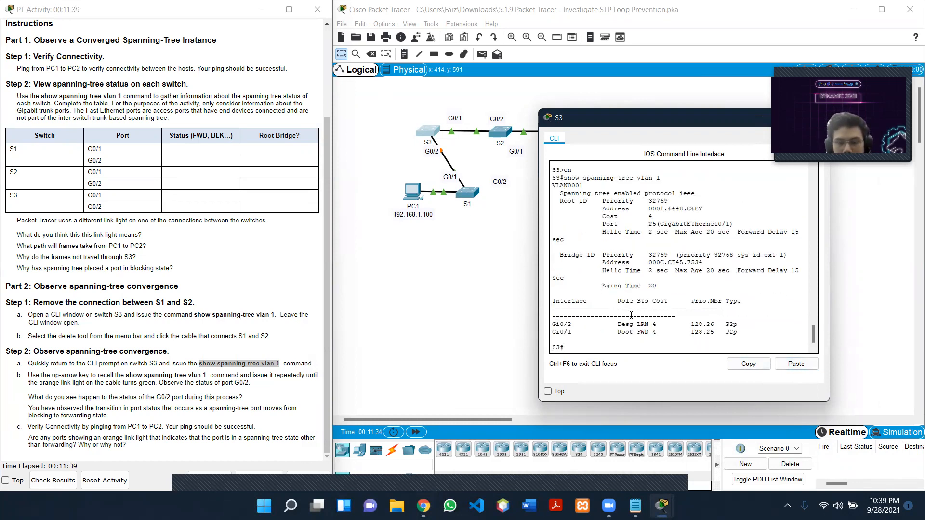
drag(622, 326, 634, 327)
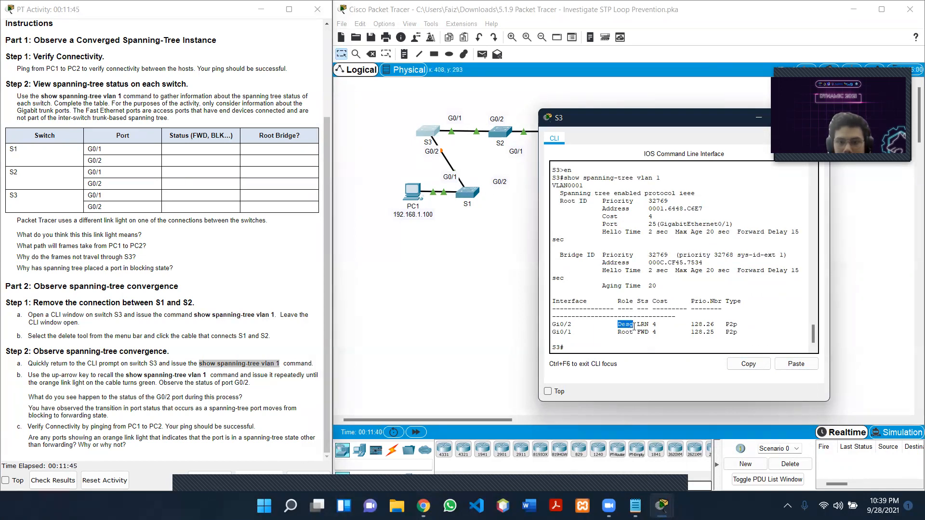
Step: Highlight Gi0/2's status value in S3's spanning-tree output and check it against the topology's link lights
drag(636, 325, 644, 326)
click(640, 323)
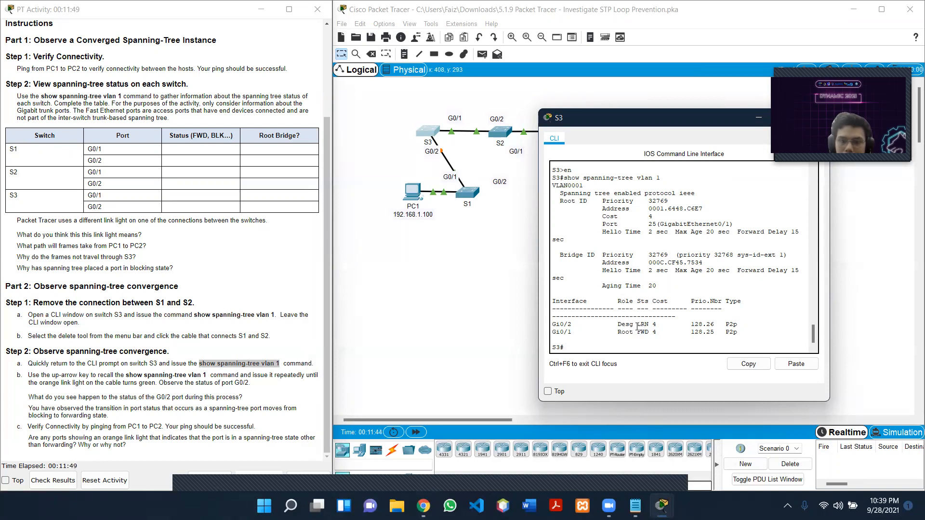
drag(637, 324, 649, 325)
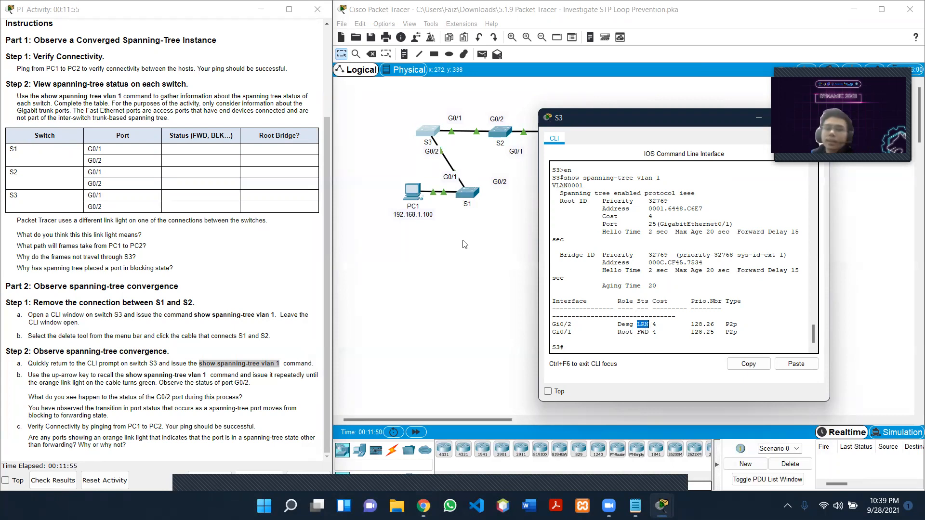
click(648, 347)
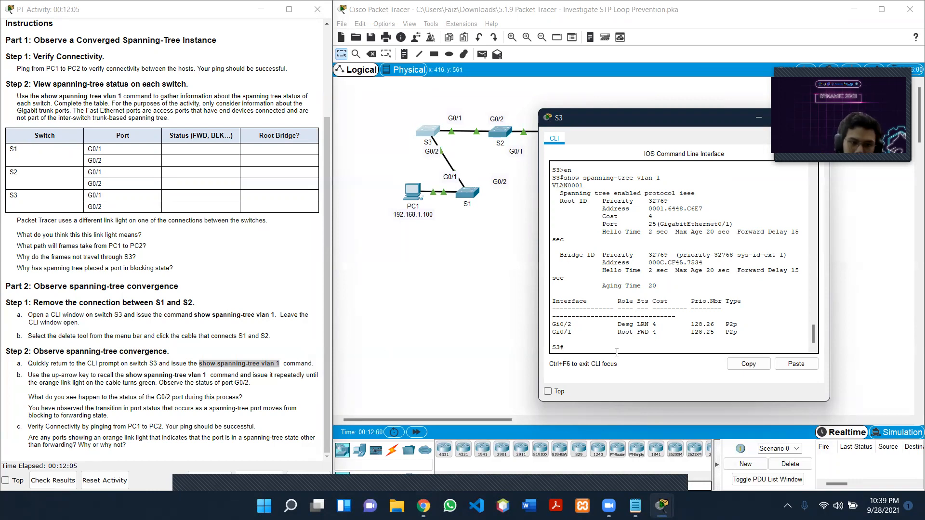
Step: Run "show spanning-tree vlan 1" on S3 repeatedly and highlight Gi0/2's status in the latest output
key(Up)
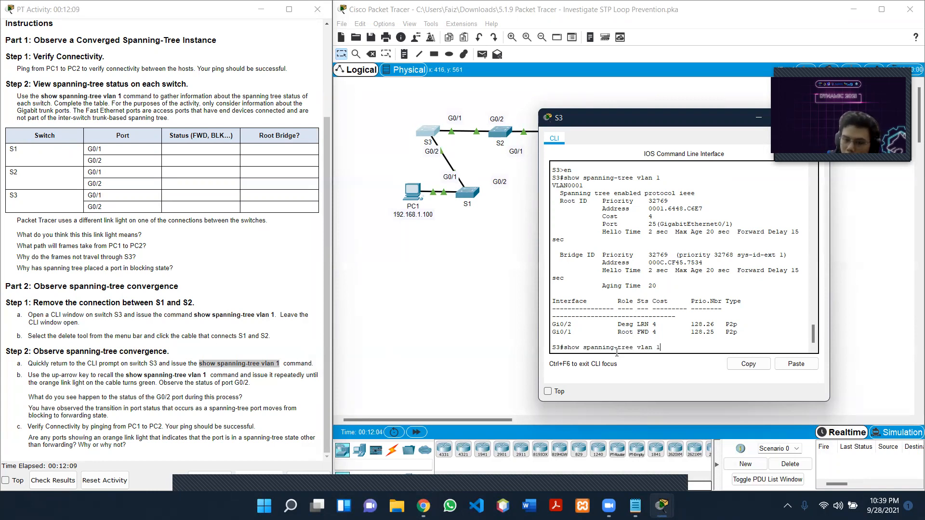
key(Return)
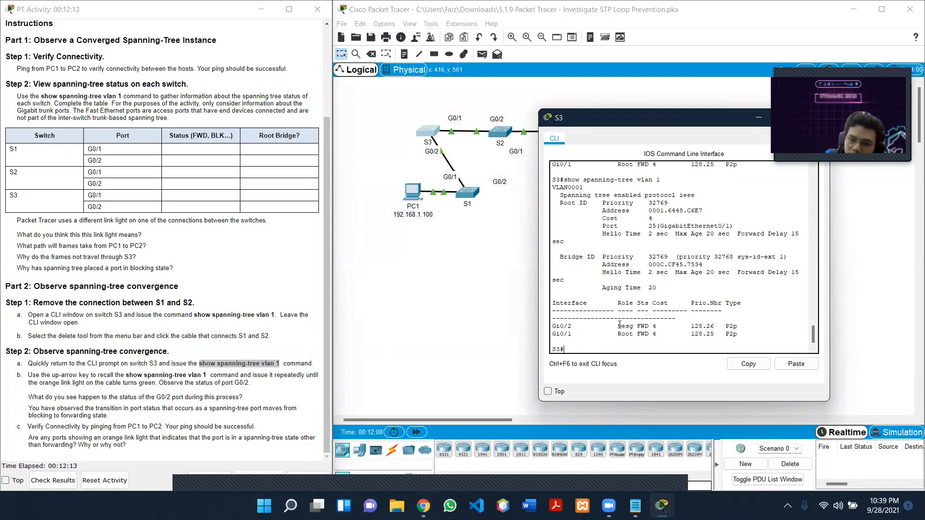
key(Up)
key(Return)
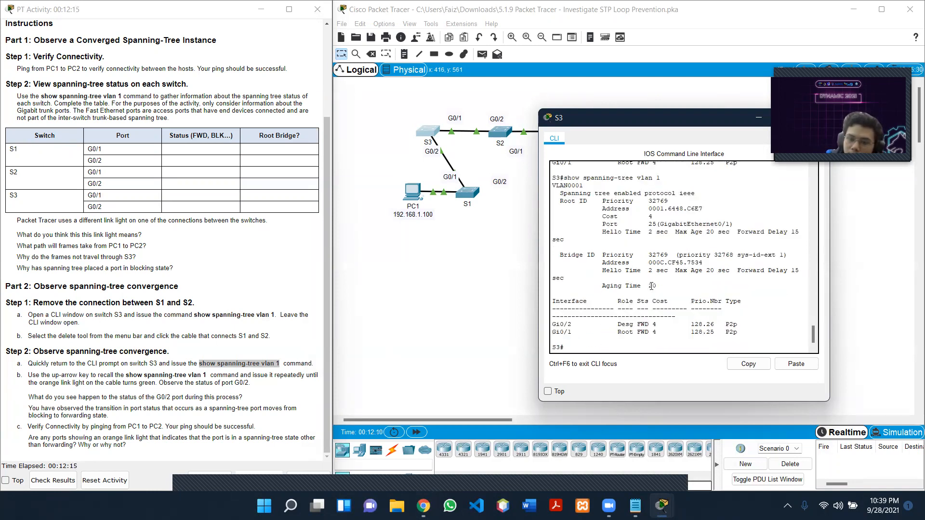
drag(640, 326, 648, 326)
key(Up)
key(Return)
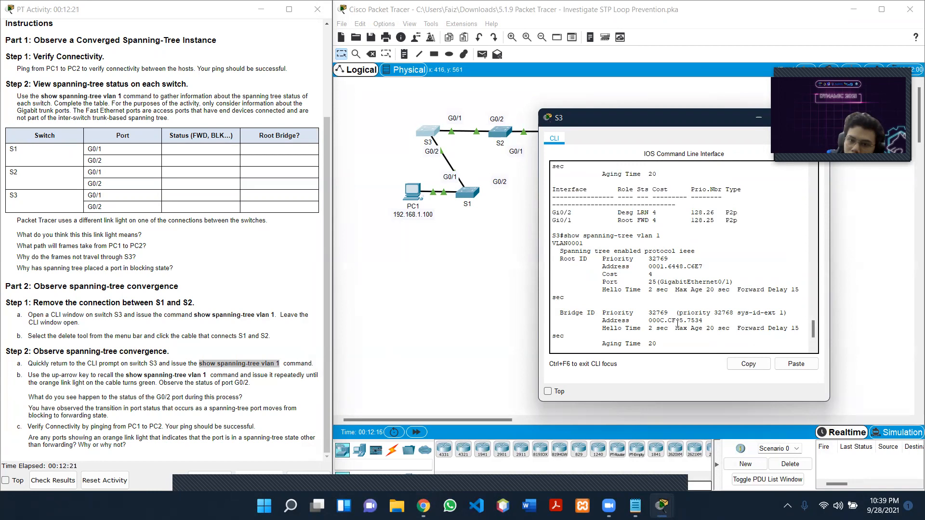
drag(650, 324, 639, 327)
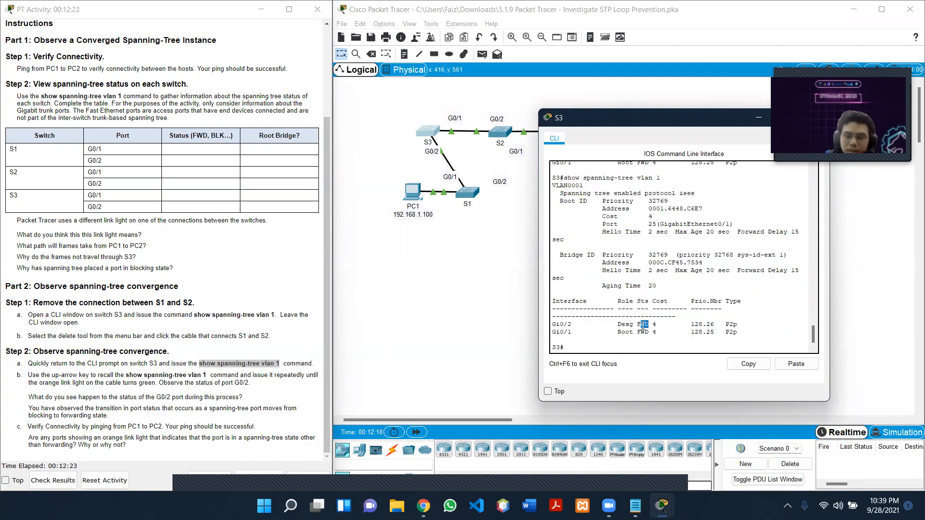
scroll(660, 270, up, 1)
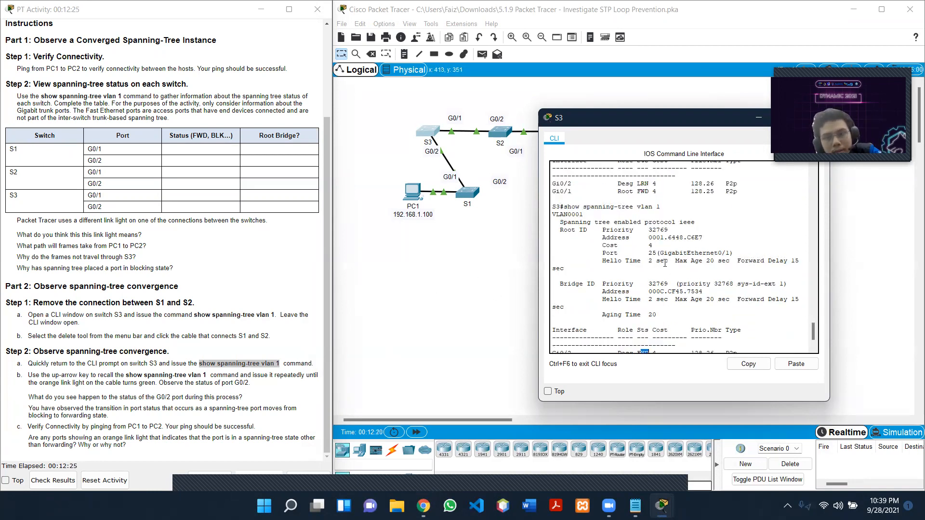
scroll(686, 234, down, 1)
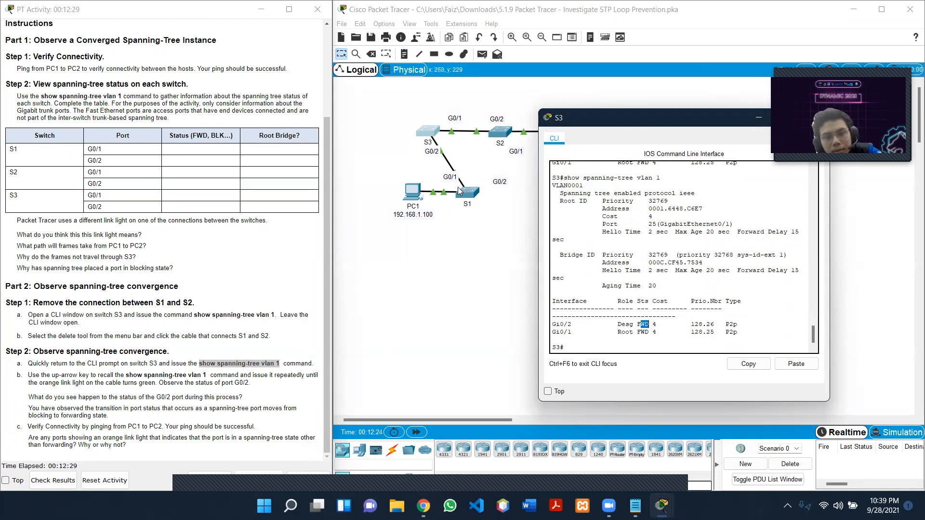
click(645, 338)
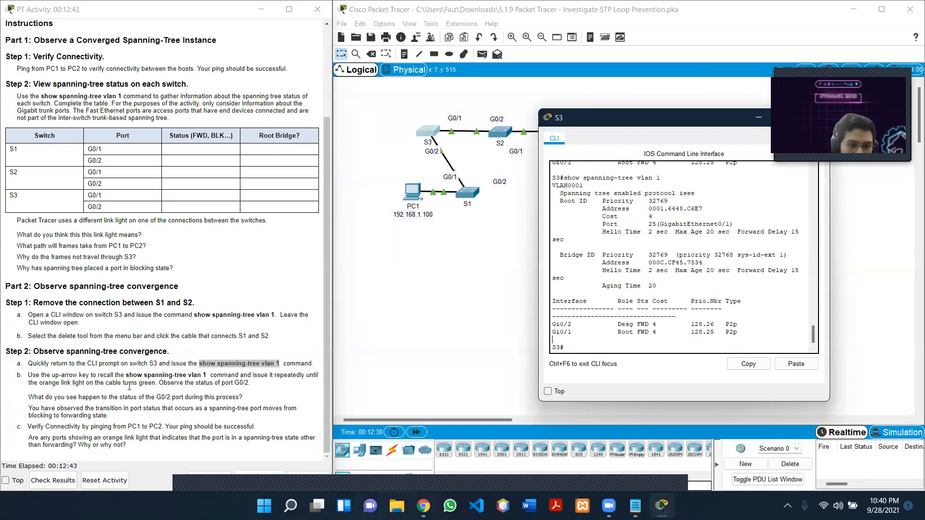
Step: Compare Gi0/2's row in S3's output with the port-transition explanation in Part 2, Step 2b, and close S3's CLI window
drag(129, 386, 154, 393)
click(170, 392)
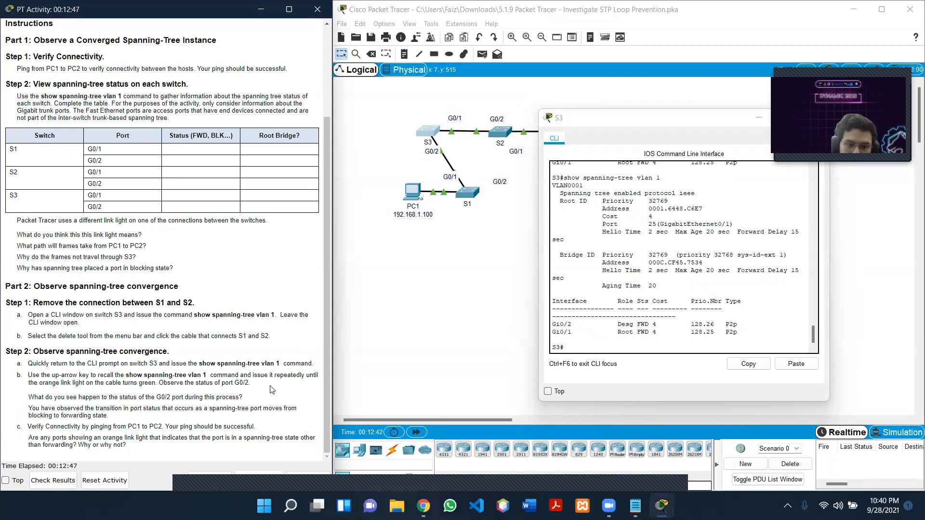
click(554, 324)
drag(553, 324, 660, 326)
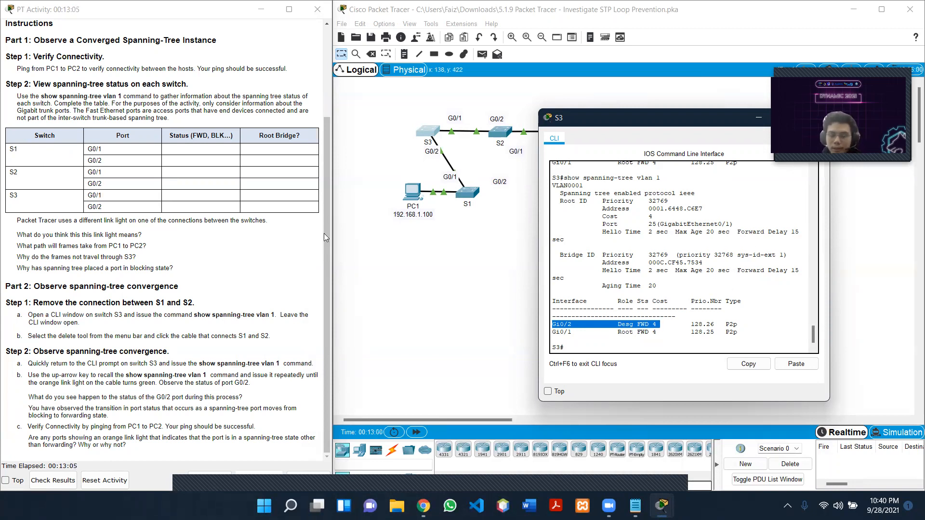
drag(27, 411, 112, 418)
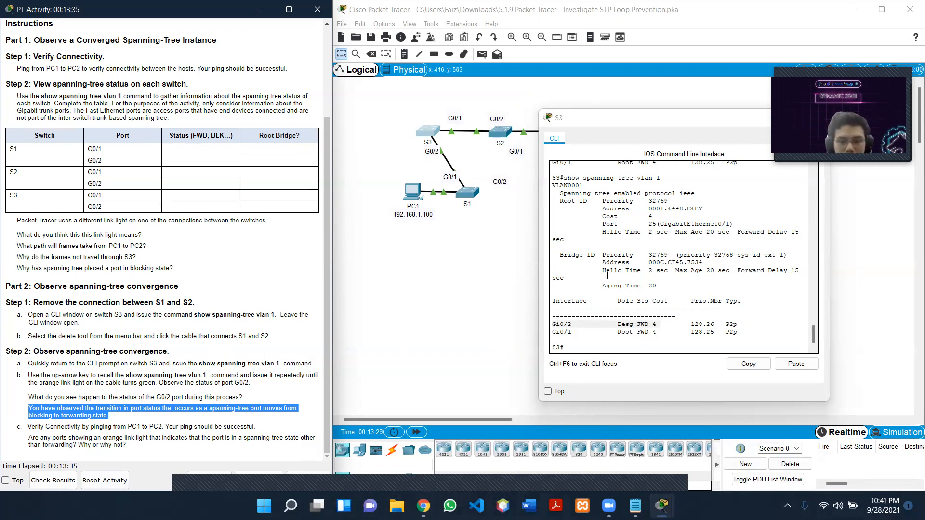
drag(686, 124, 622, 116)
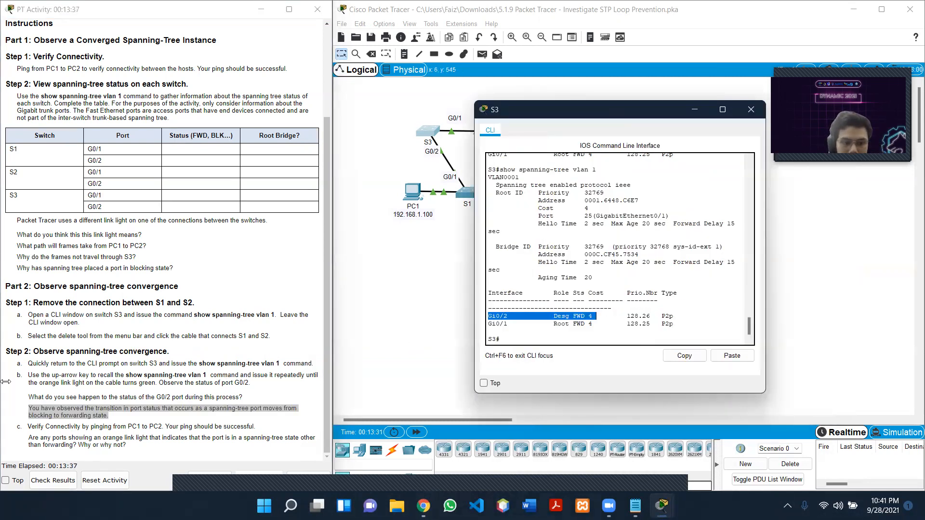
click(750, 109)
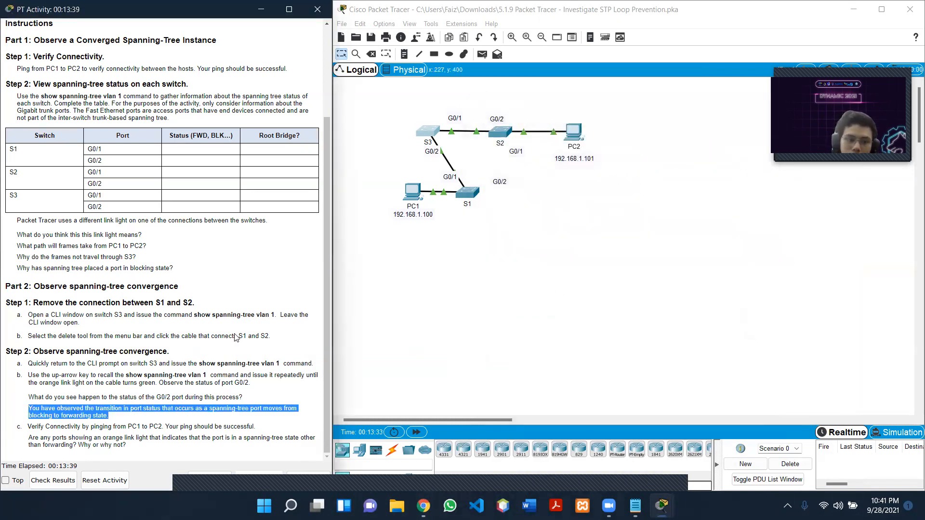
Step: Verify connectivity as Step 2c asks by pinging PC2 at 192.168.1.101 from PC1's Command Prompt
drag(28, 427, 260, 429)
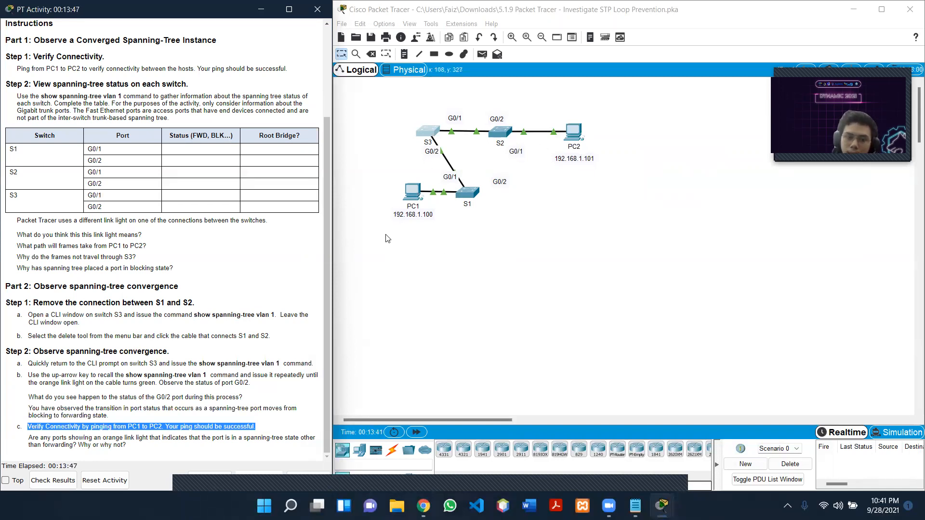
click(480, 279)
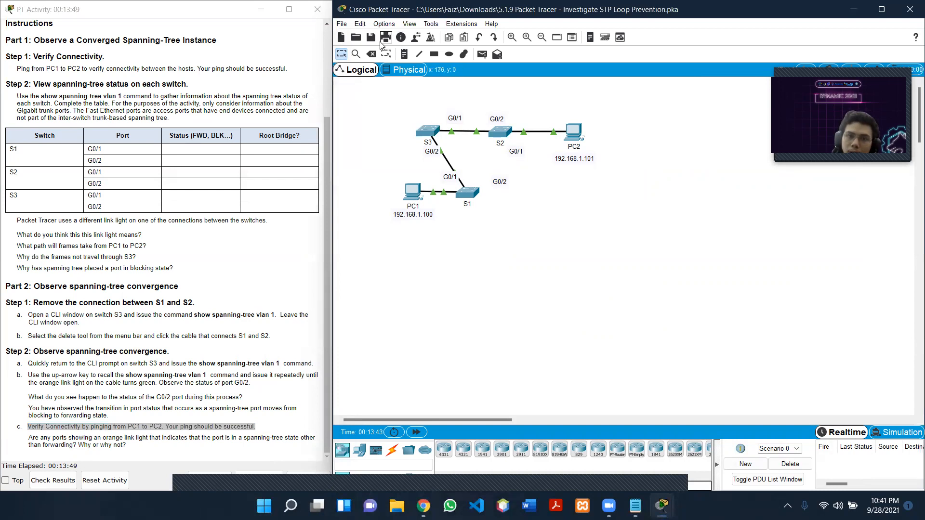
double_click(570, 157)
drag(593, 158, 552, 158)
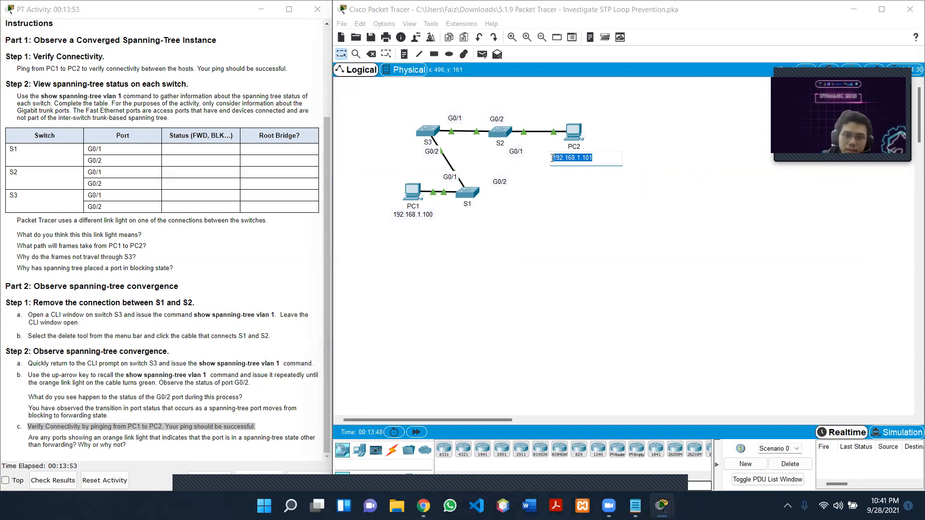
click(413, 193)
click(531, 157)
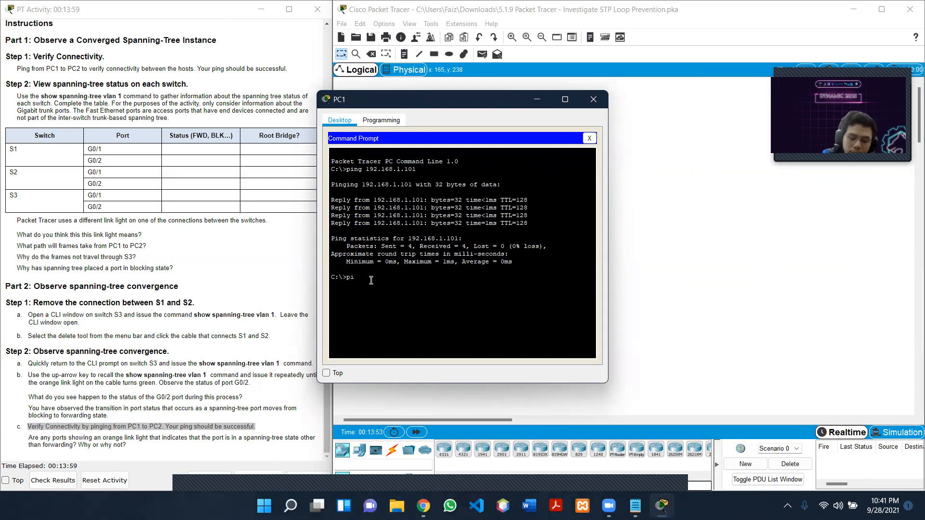
text(ping 192.168.1.101)
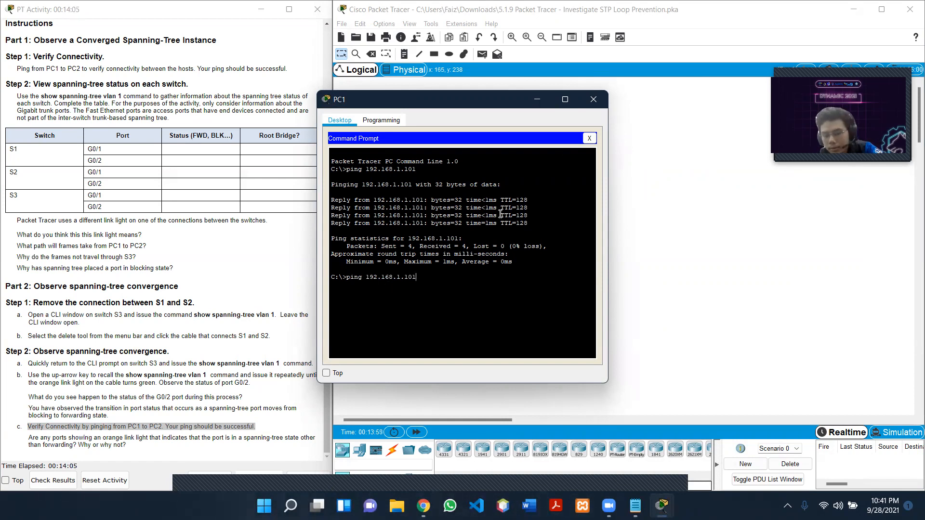
key(Return)
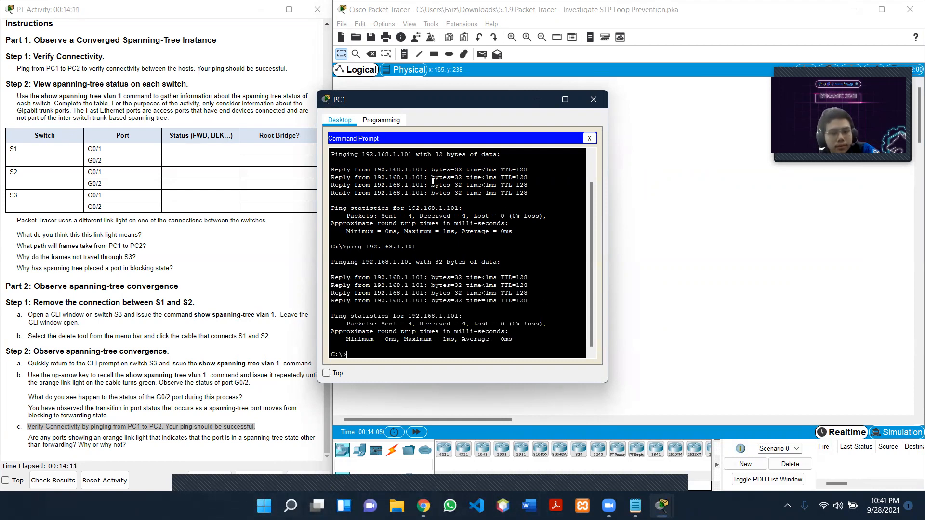
Step: Move PC1's window aside to examine the ping output alongside the topology, and bring the workspace back to the front
drag(443, 105, 623, 138)
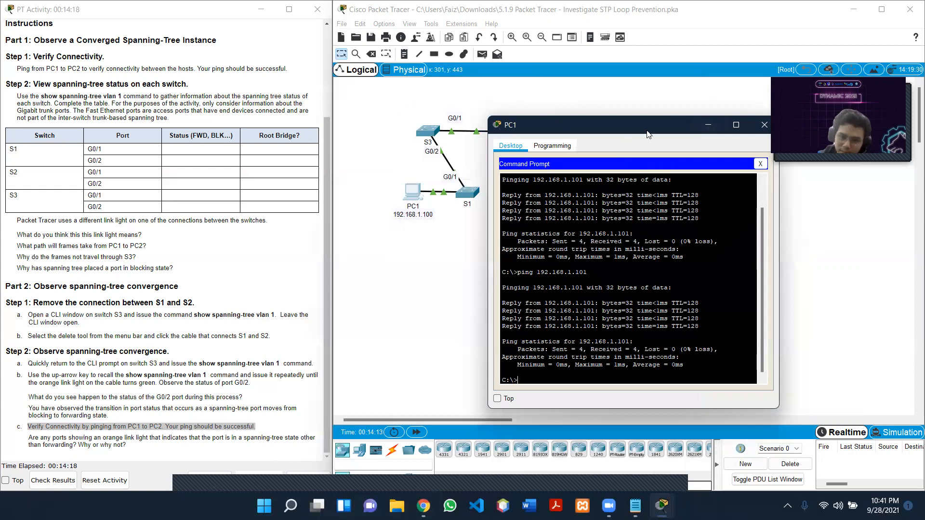
drag(647, 134, 612, 124)
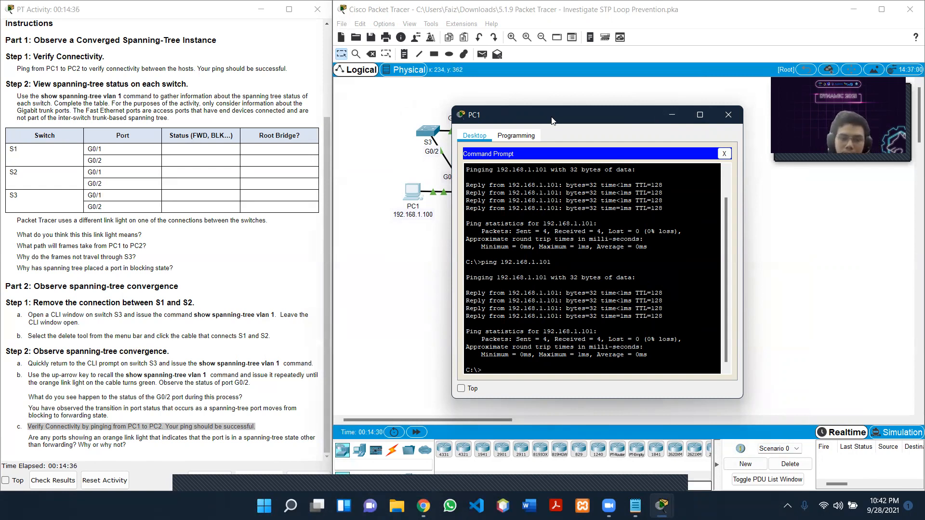
drag(551, 120, 662, 254)
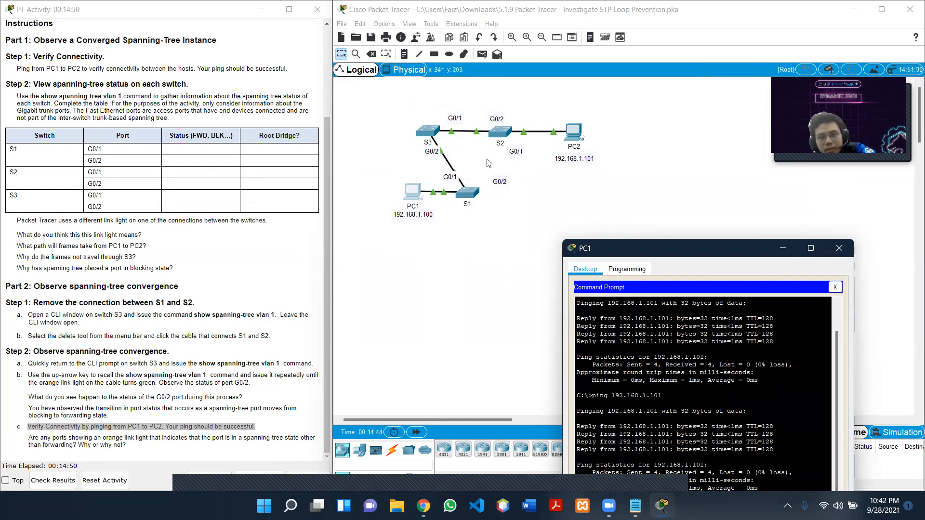
drag(659, 246, 656, 144)
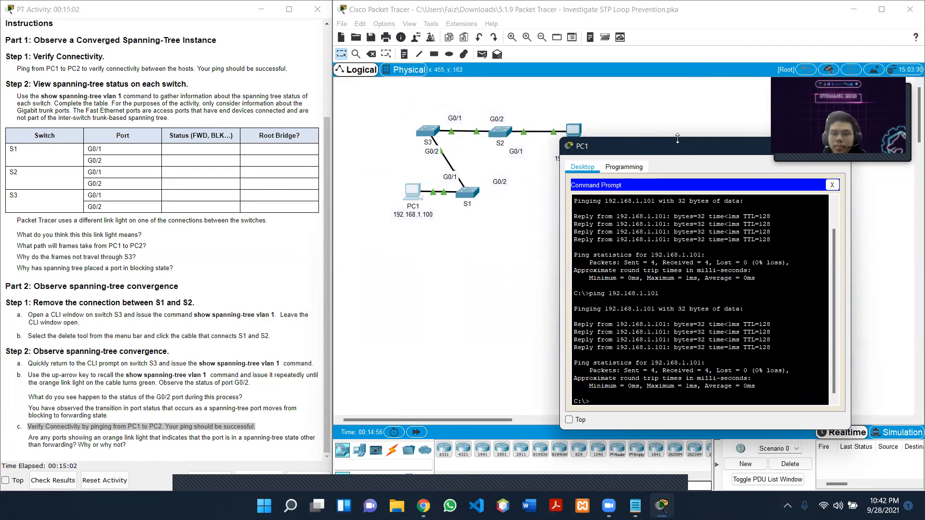
drag(677, 138, 677, 118)
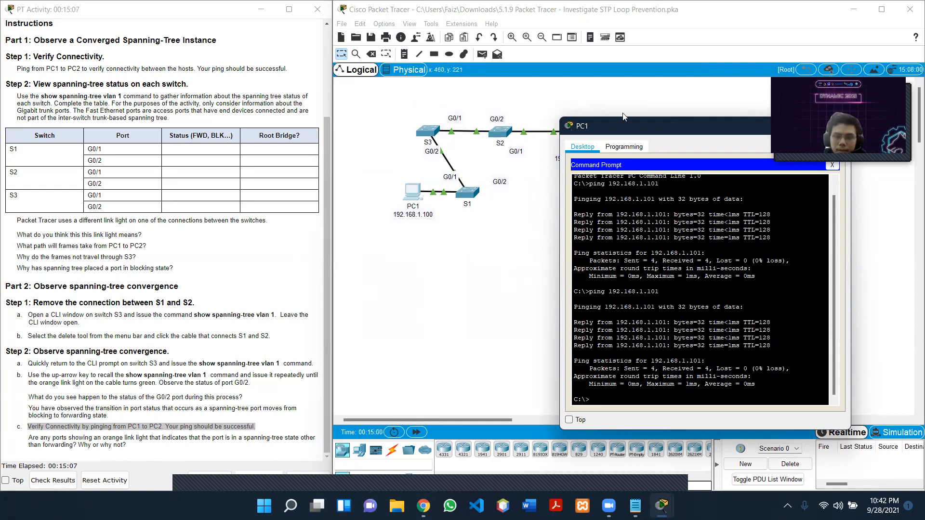
click(626, 99)
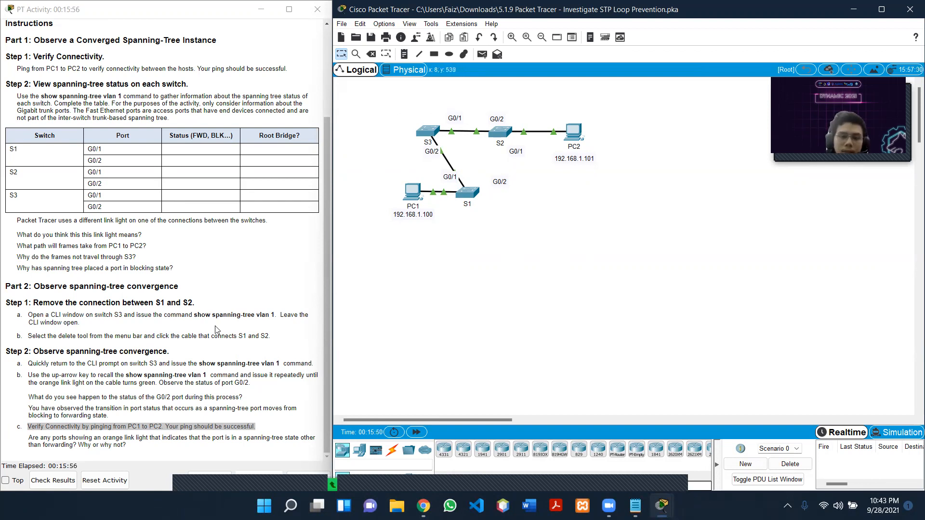
scroll(319, 324, up, 2)
scroll(318, 324, up, 2)
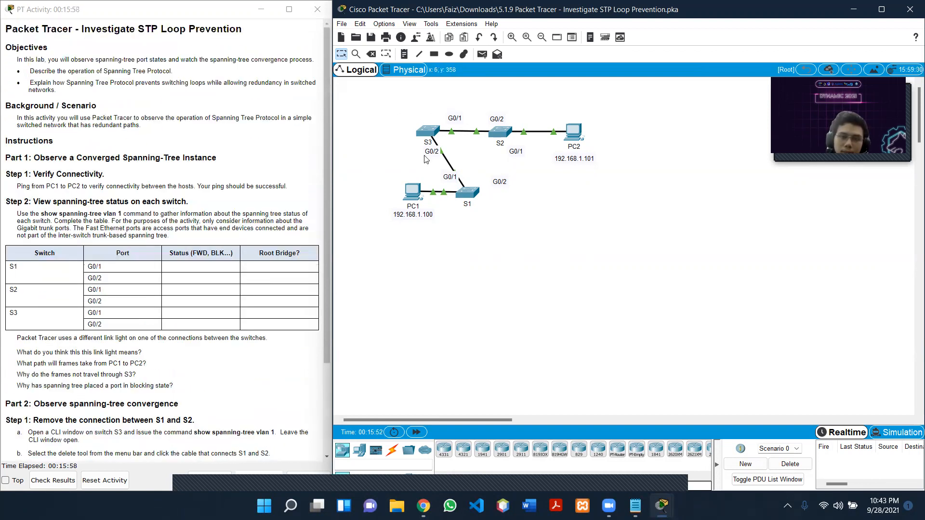
drag(904, 74, 768, 203)
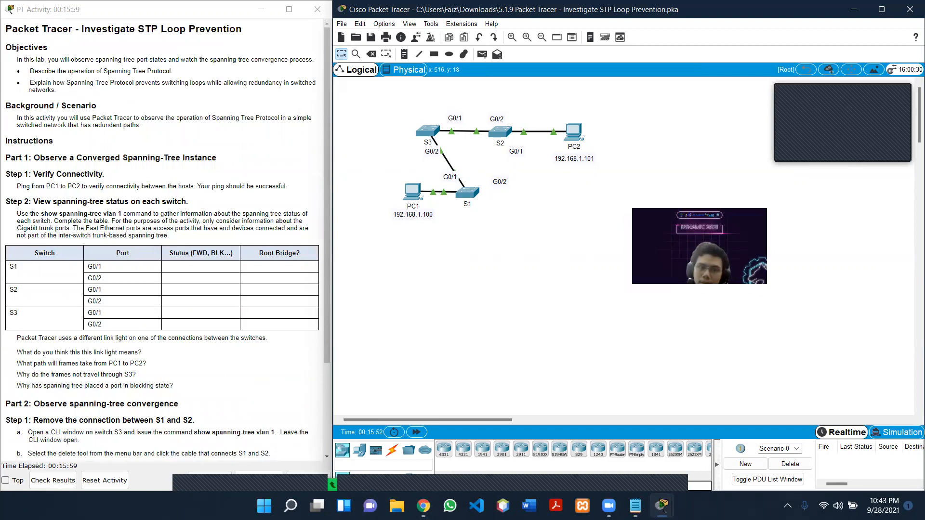